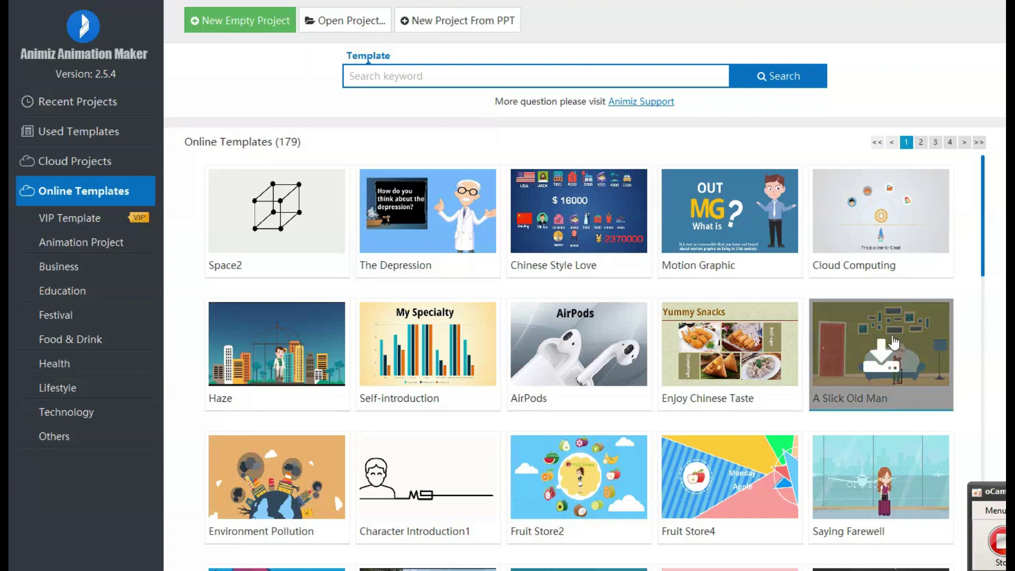
Open the A Slick Old Man online template, inspect its two scenes and the old man character, and preview the animation
click(892, 343)
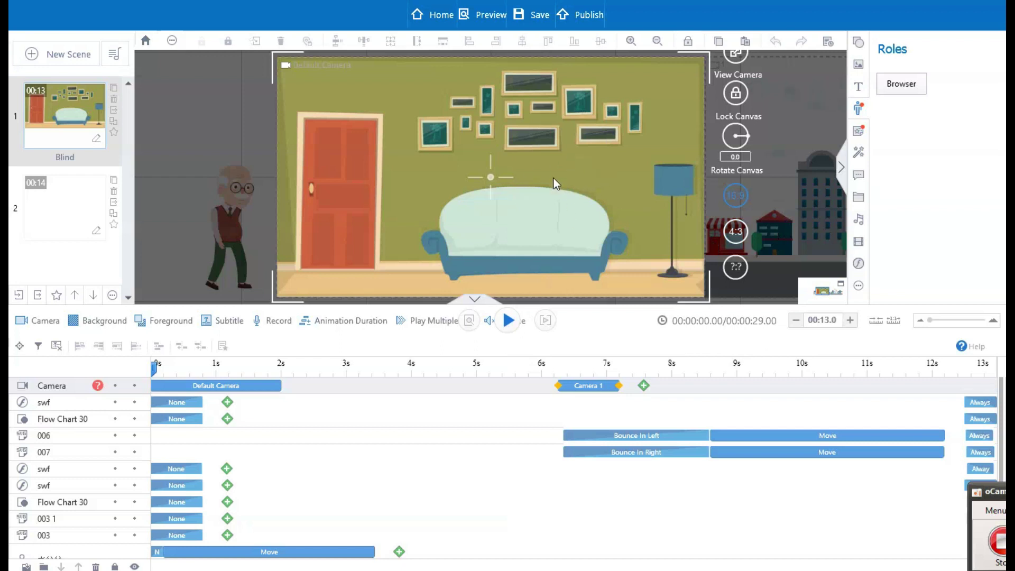
click(545, 214)
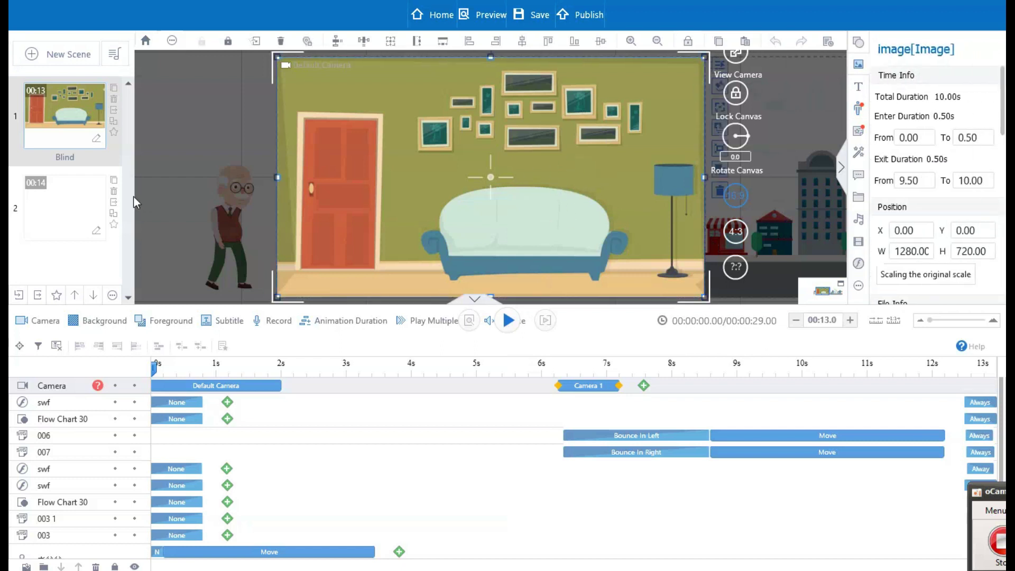
click(66, 203)
click(62, 109)
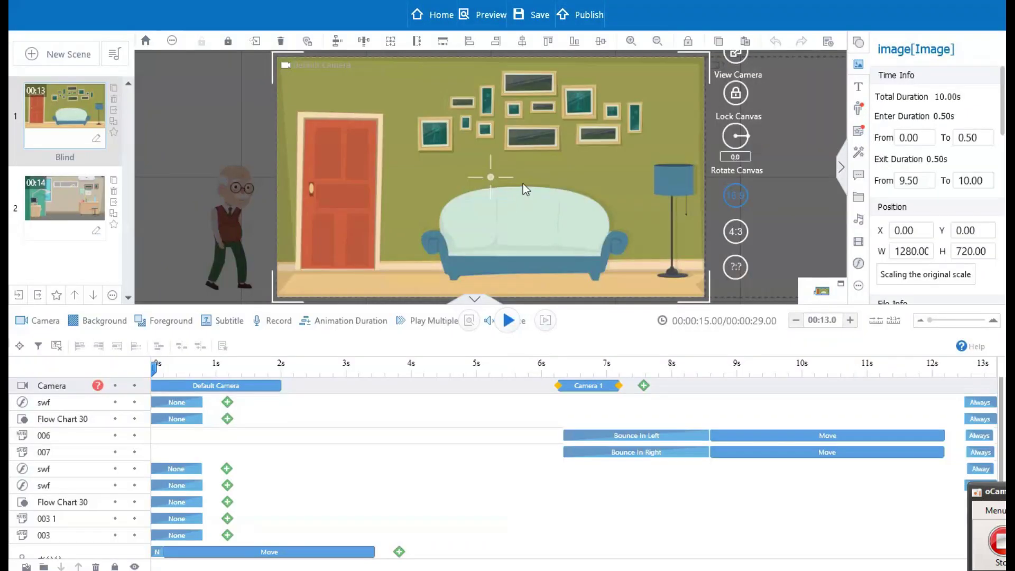
mouse_move(551, 198)
mouse_down()
mouse_move(534, 201)
mouse_move(550, 200)
mouse_up()
click(231, 204)
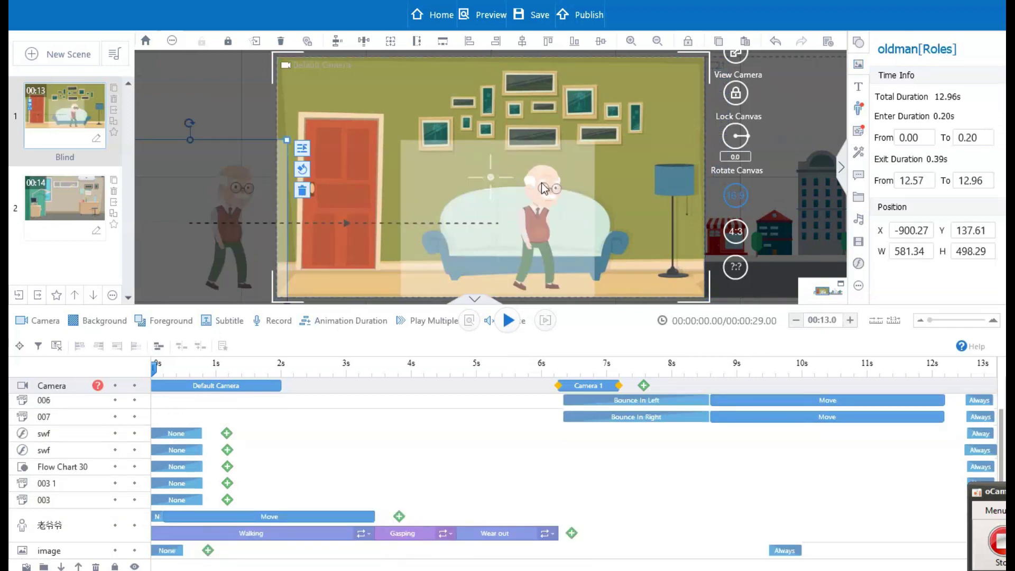
click(490, 14)
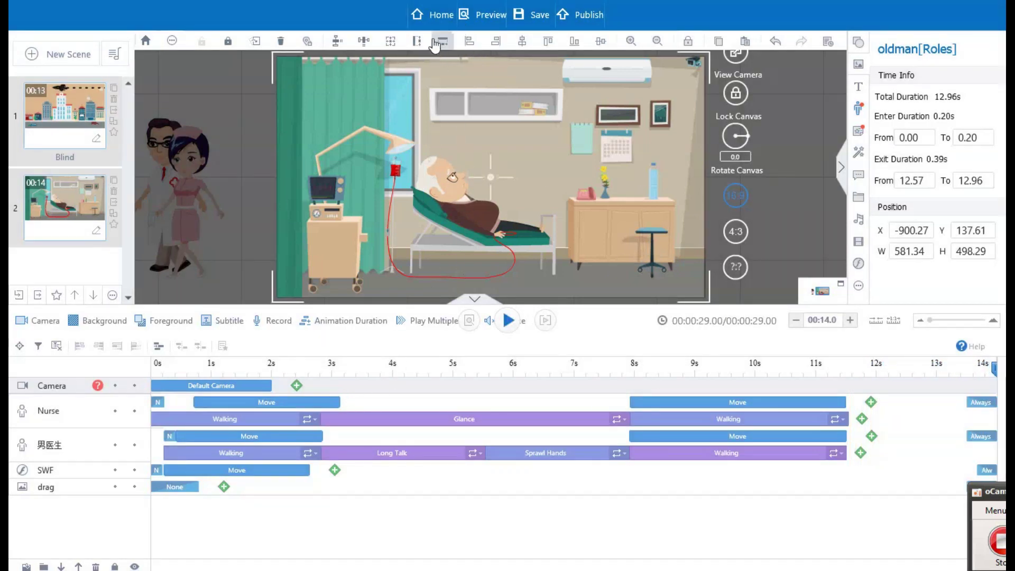
Leave the template project without saving its changes and create a new empty project
click(433, 16)
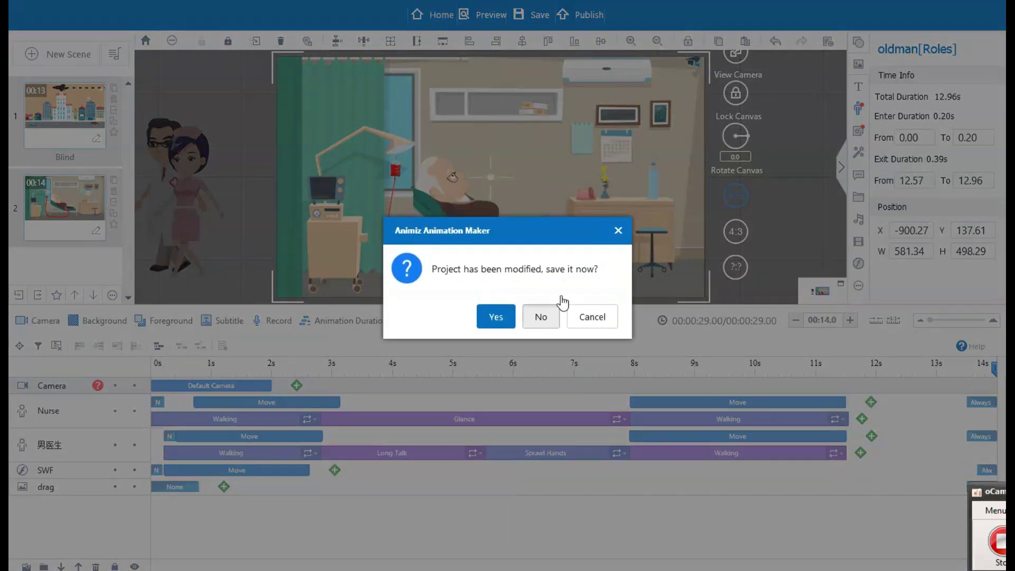
click(562, 303)
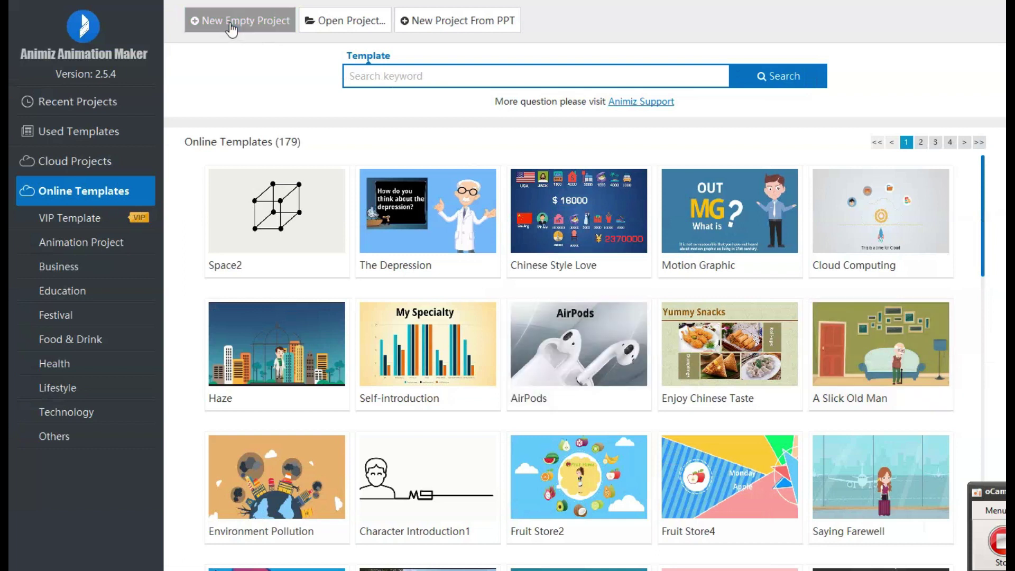
click(231, 24)
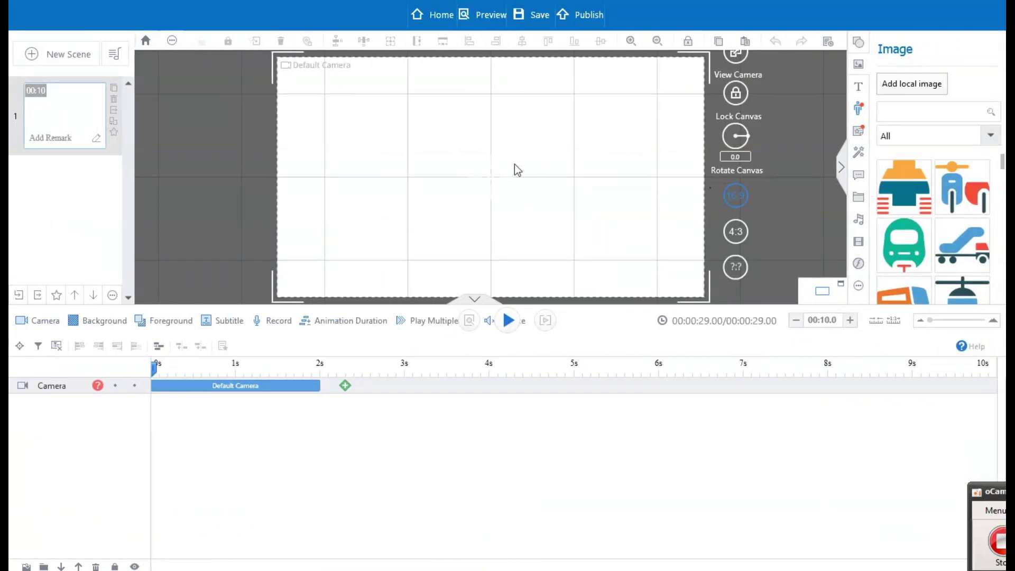
Select the Default Camera clip on the timeline to examine its time and position properties
click(285, 389)
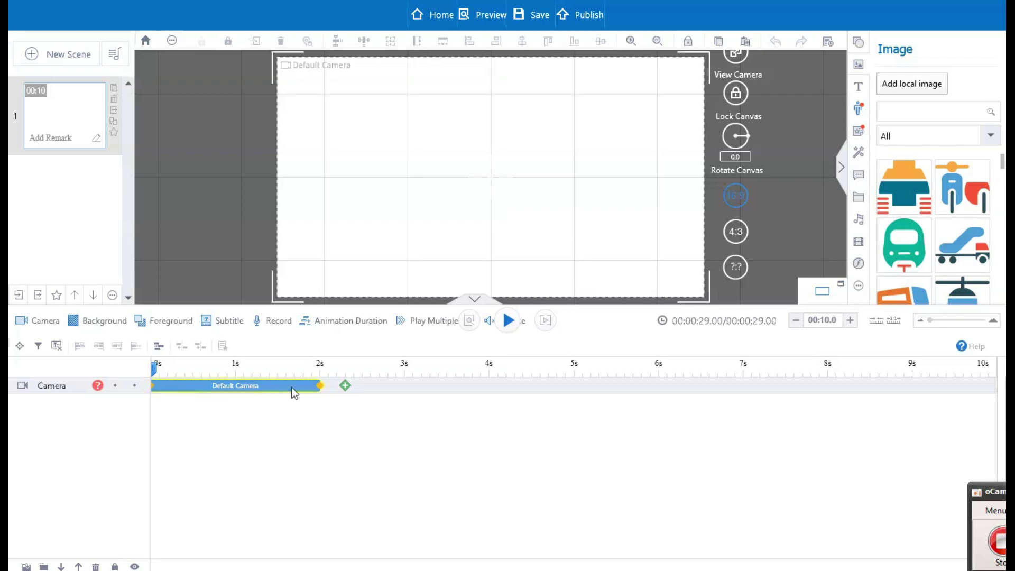
mouse_move(320, 385)
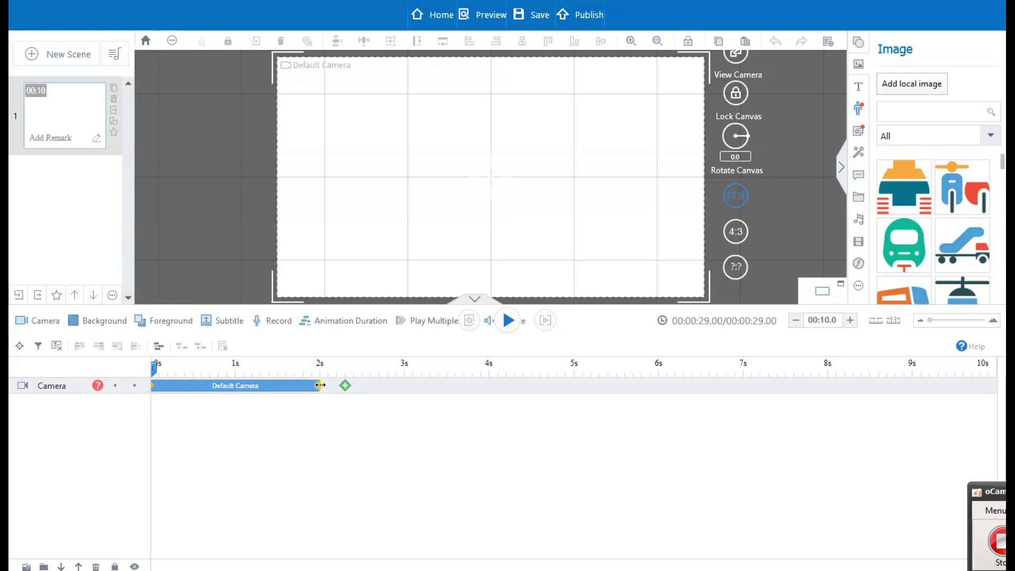
click(286, 386)
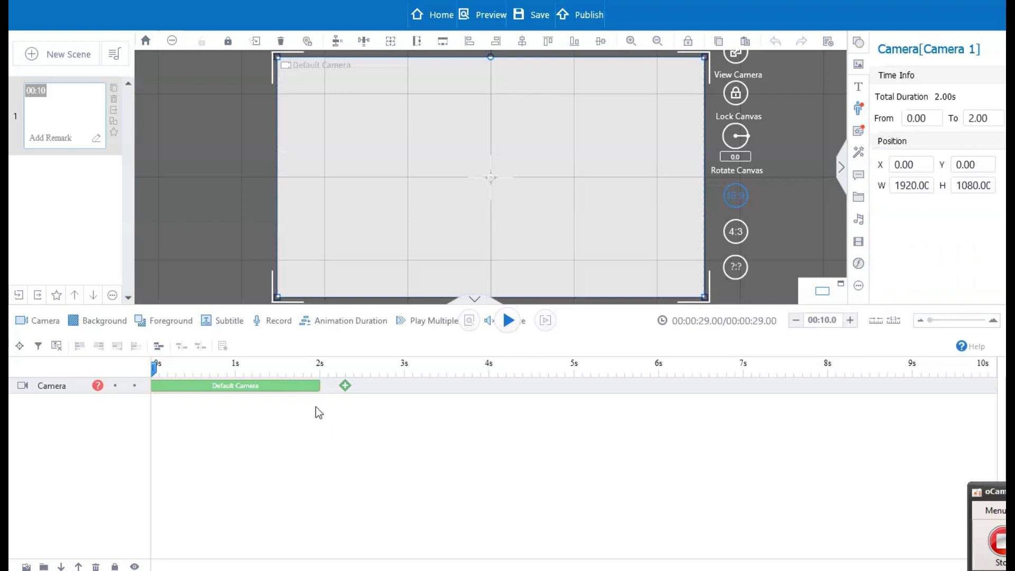
Browse the character roles and look at the White Hat Worker's Talk & Smile and Welcome actions without adding the role
click(861, 109)
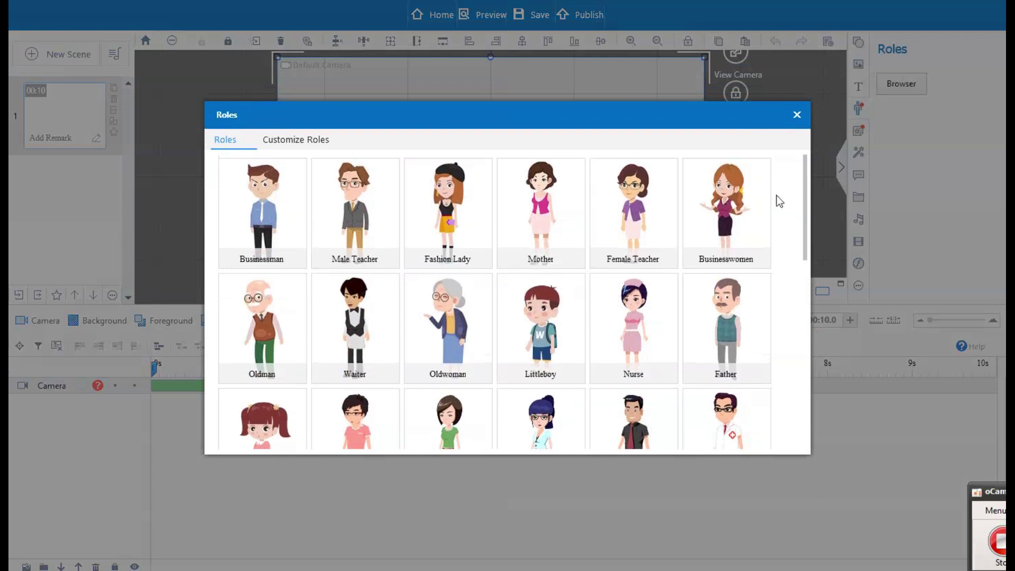
scroll(736, 235, down, 2)
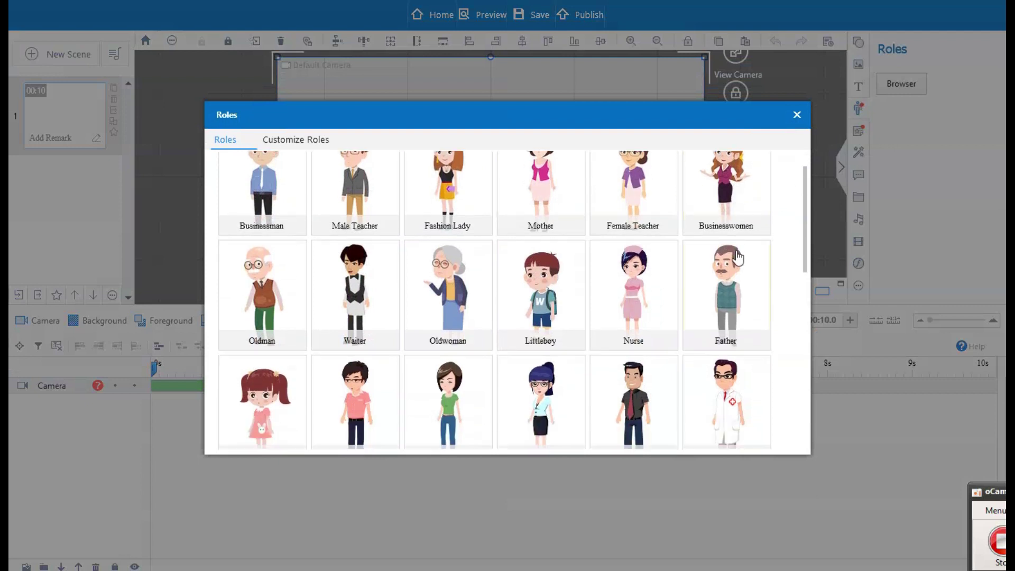
scroll(745, 238, down, 5)
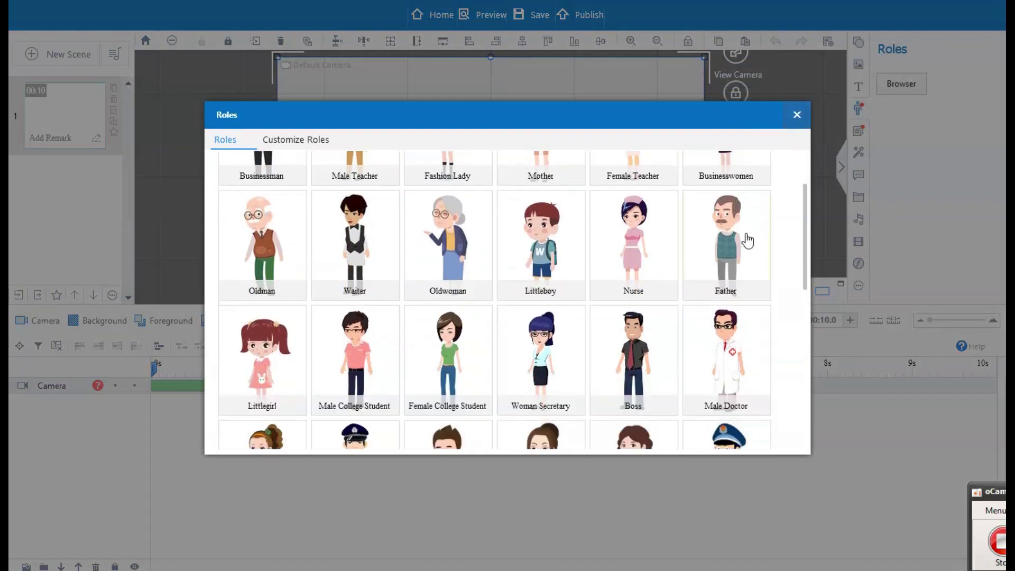
scroll(746, 241, down, 3)
scroll(732, 277, up, 8)
scroll(403, 280, down, 2)
scroll(403, 280, down, 9)
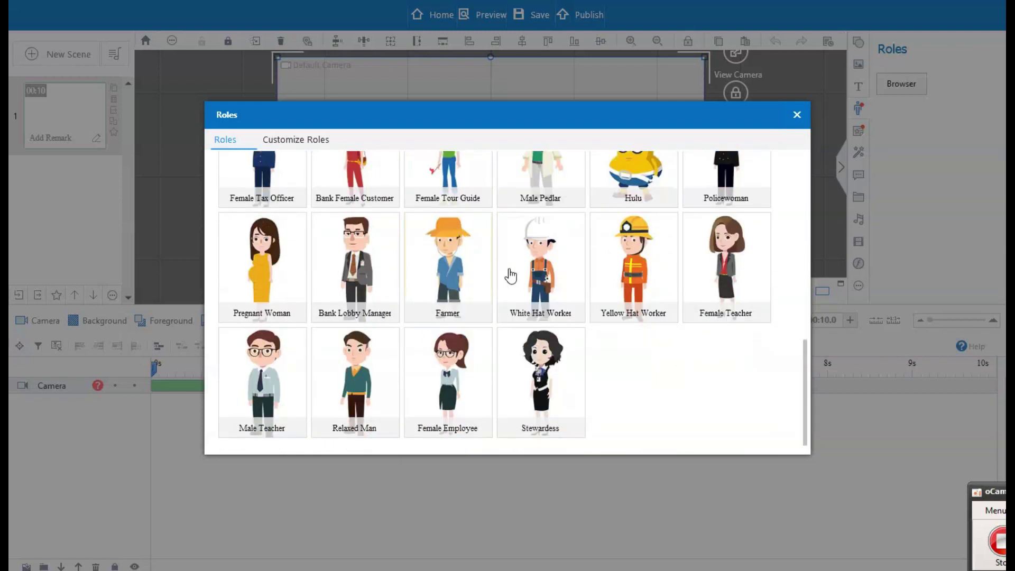
click(555, 256)
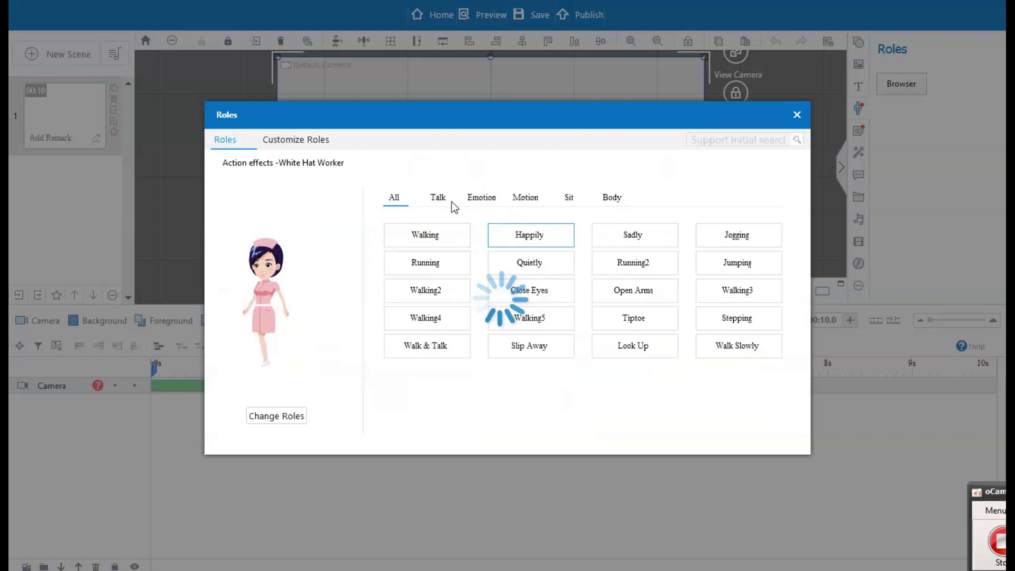
click(437, 201)
click(426, 235)
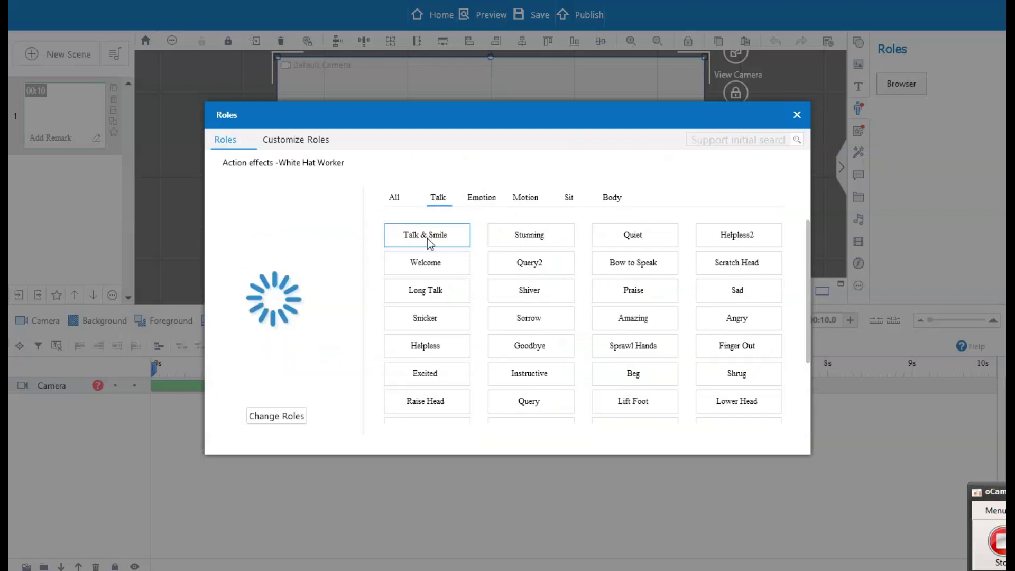
click(426, 270)
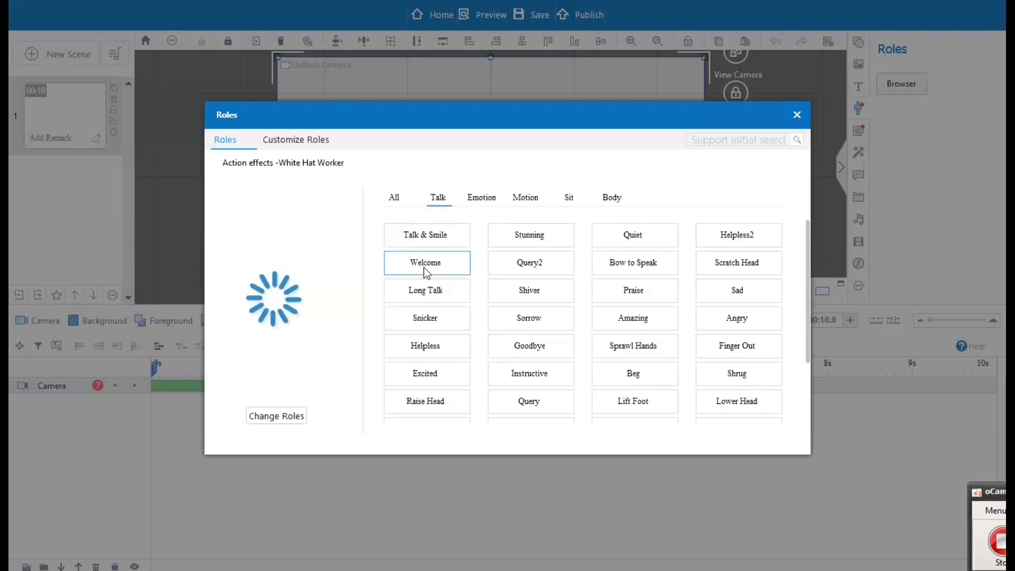
click(797, 115)
Add the hospital1803 scene from the Modern Indoor online scenes and delete the blank first scene
click(64, 57)
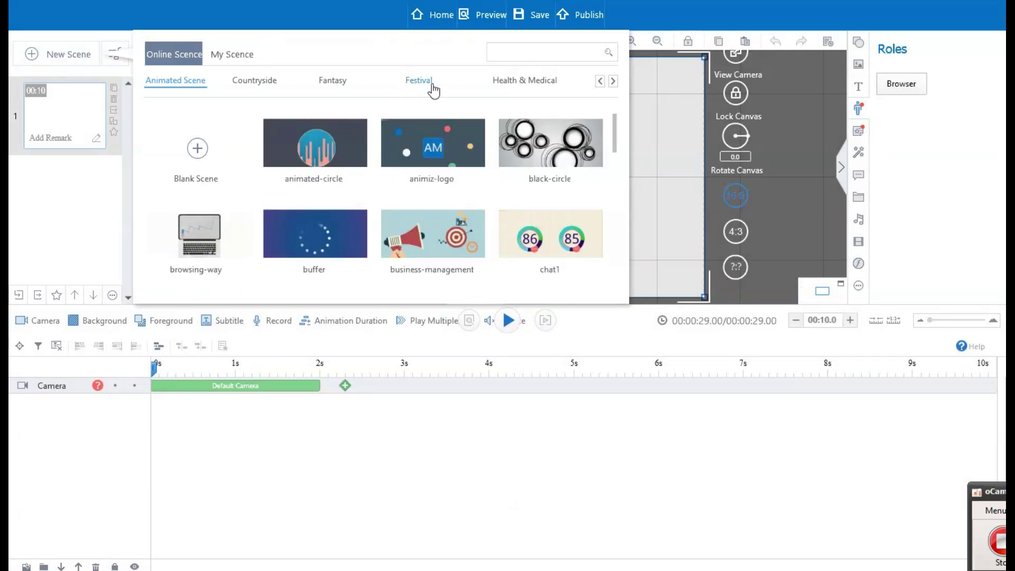
click(613, 81)
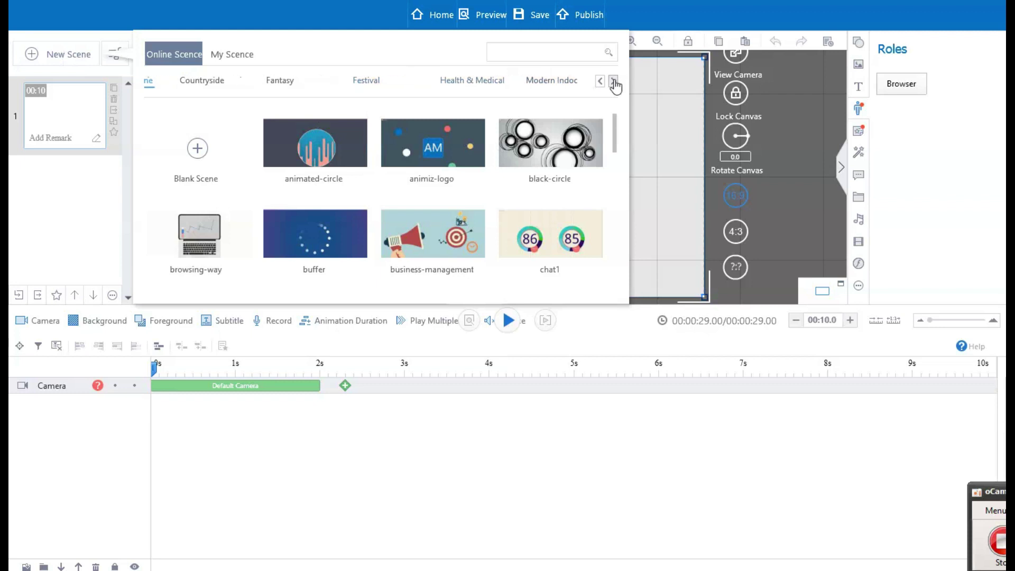
click(179, 85)
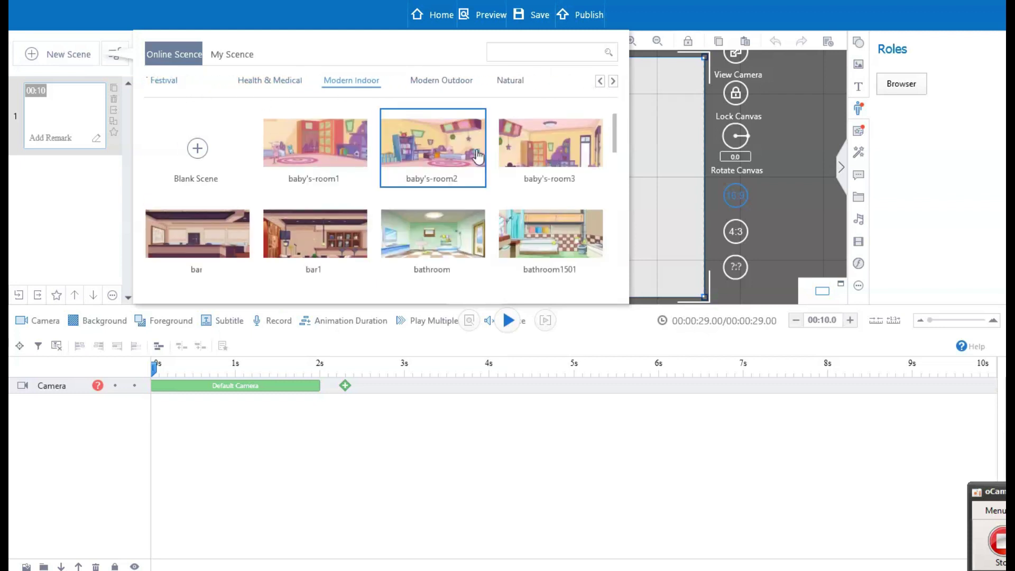
scroll(559, 205, down, 3)
scroll(561, 206, down, 4)
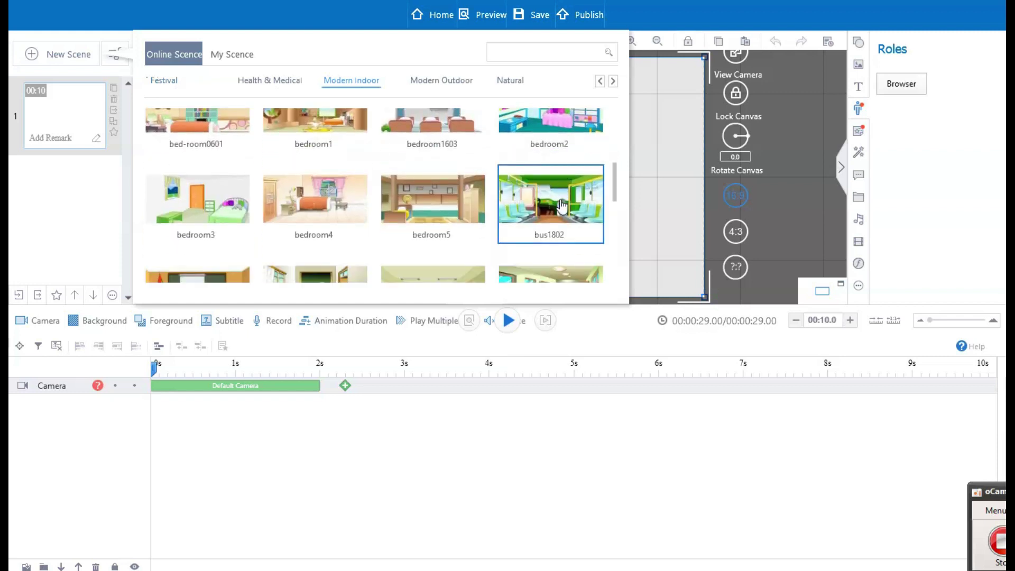
scroll(578, 217, down, 4)
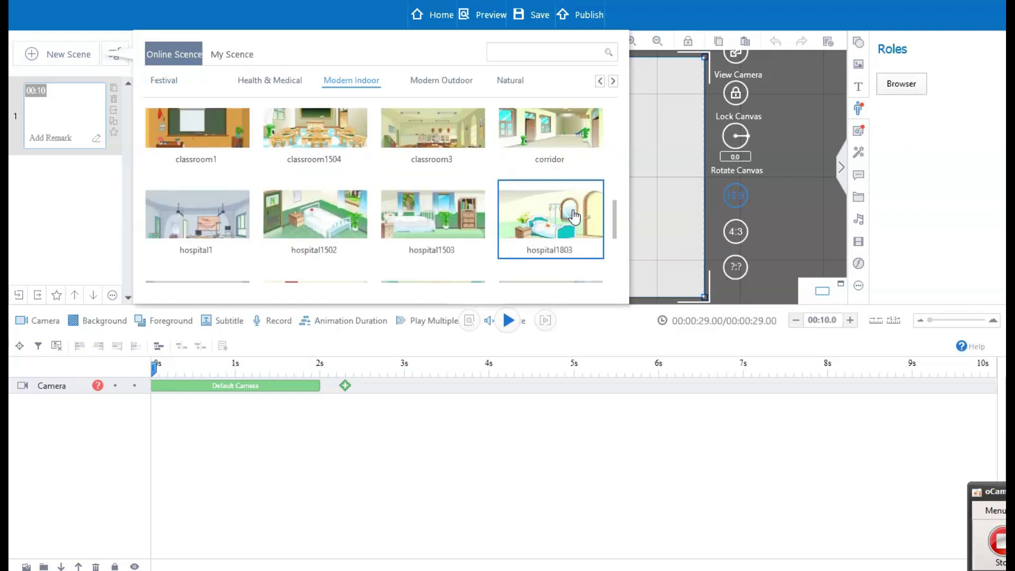
scroll(582, 219, up, 1)
scroll(454, 190, down, 3)
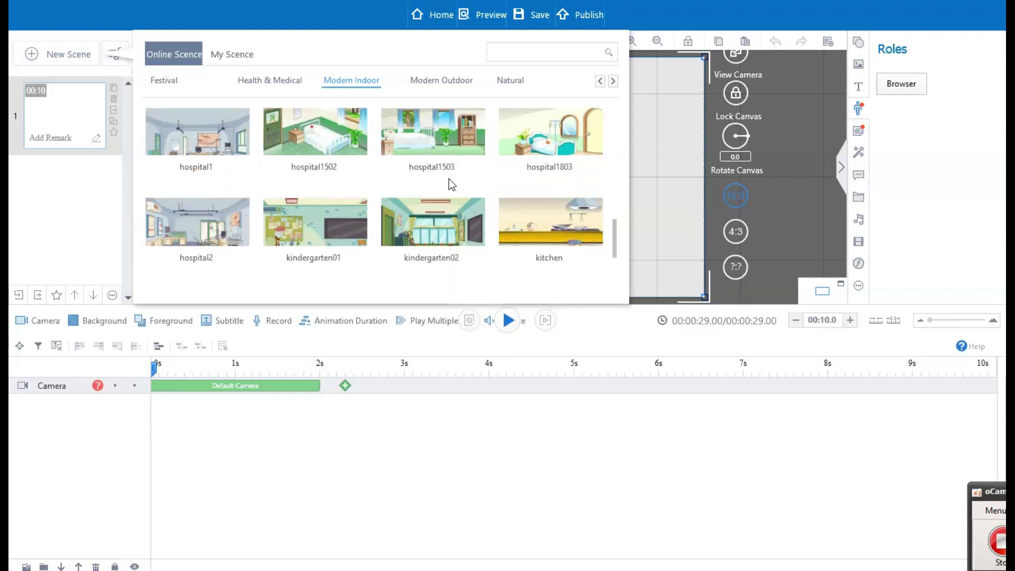
scroll(581, 174, up, 1)
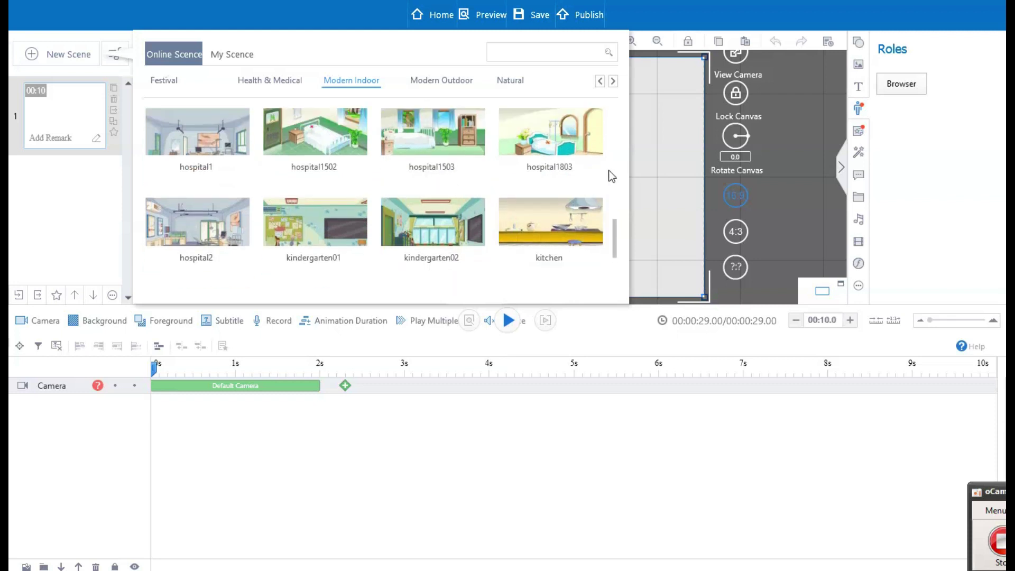
click(559, 142)
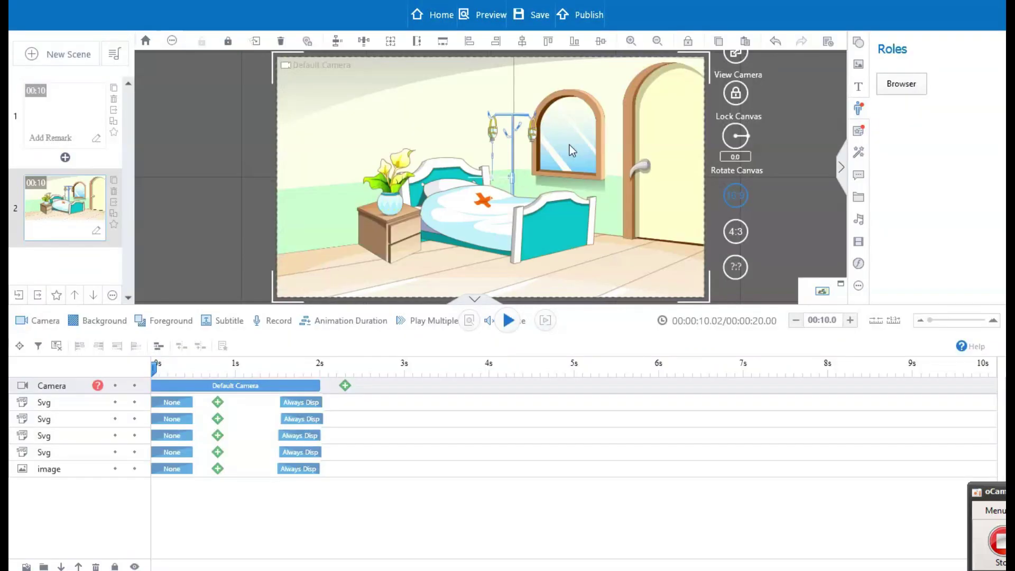
click(114, 101)
click(483, 316)
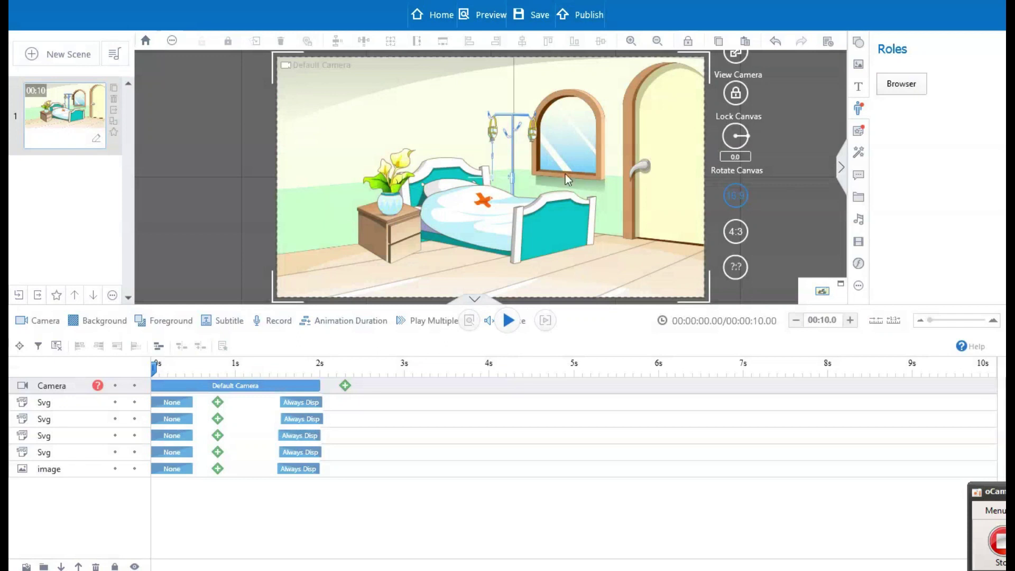
Add the Male Doctor role with the Walking motion to the hospital scene
click(860, 109)
scroll(668, 312, up, 8)
click(731, 253)
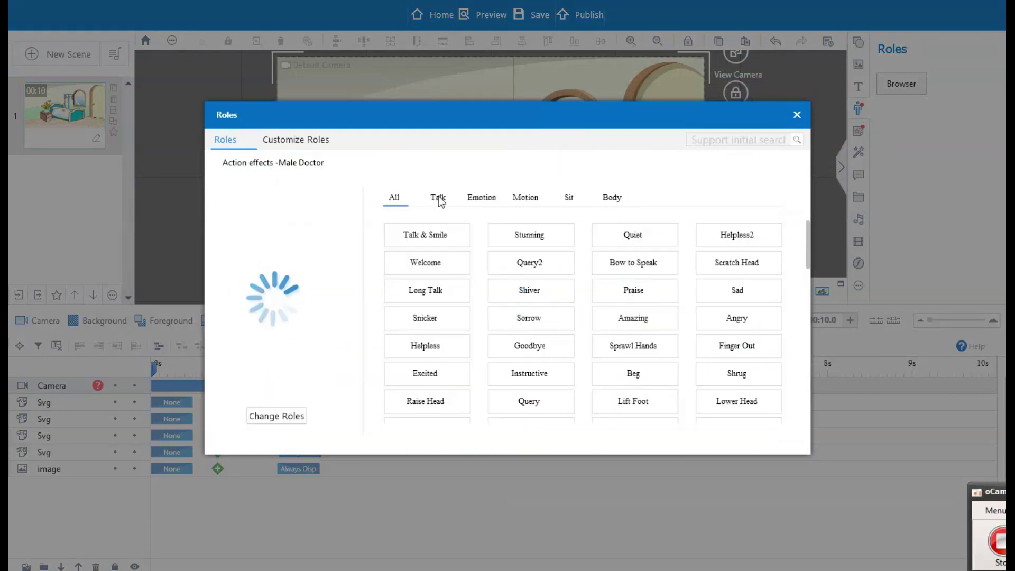
click(433, 236)
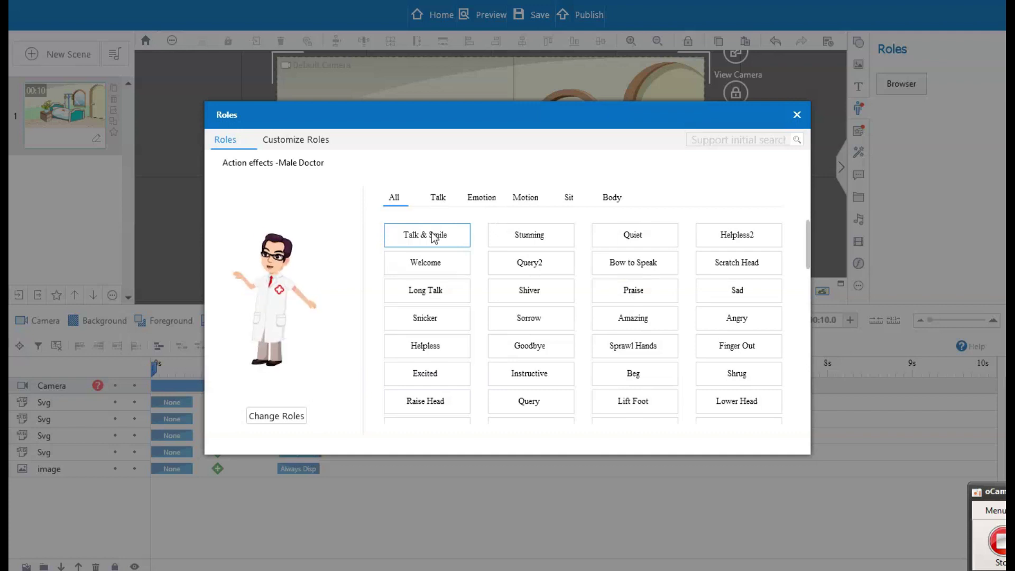
click(439, 199)
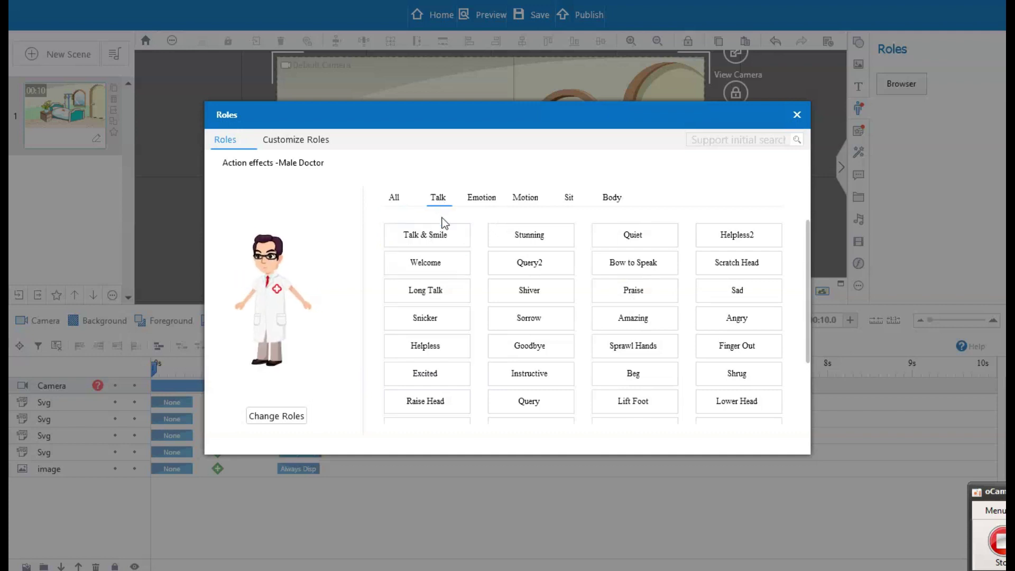
click(526, 198)
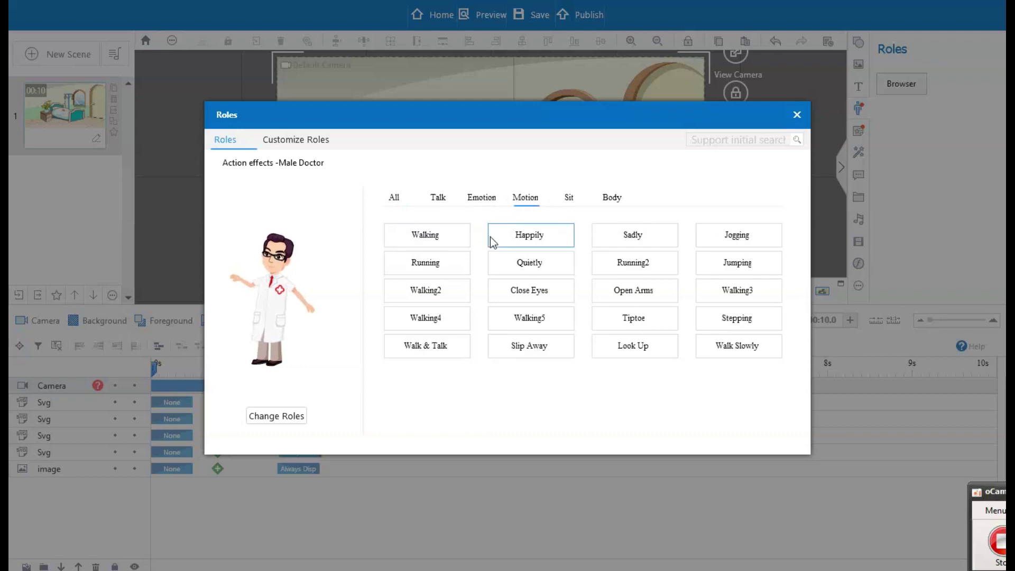
click(451, 237)
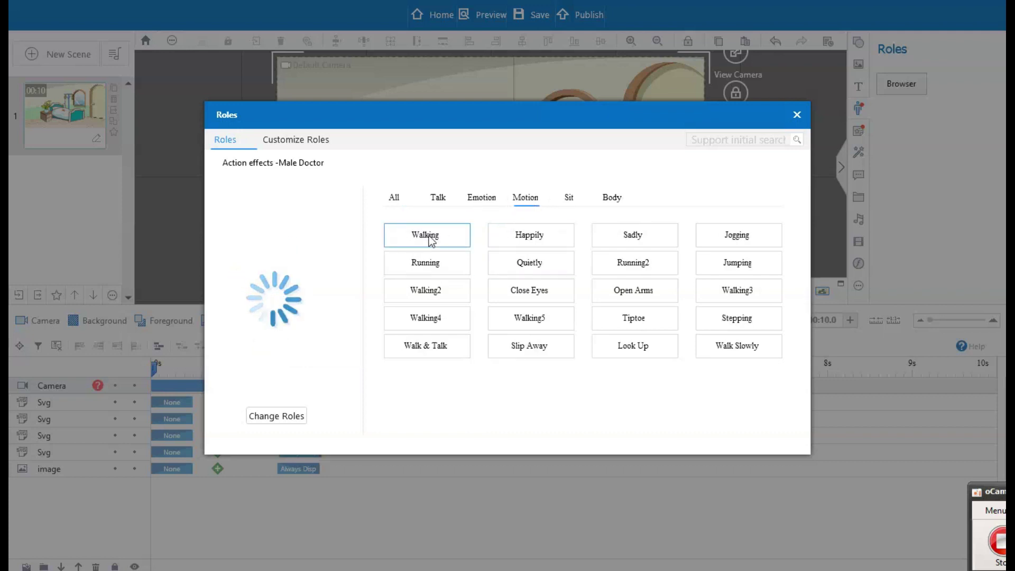
click(429, 236)
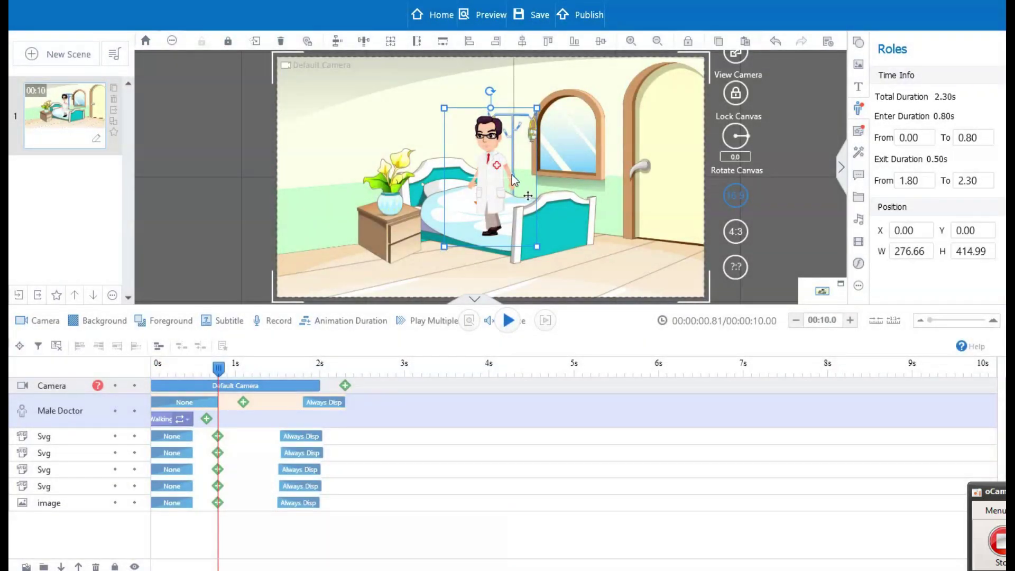
Move the doctor beside the bedside table to about X -479, Y 81, and flip him horizontally
drag(485, 201, 334, 209)
right_click(334, 199)
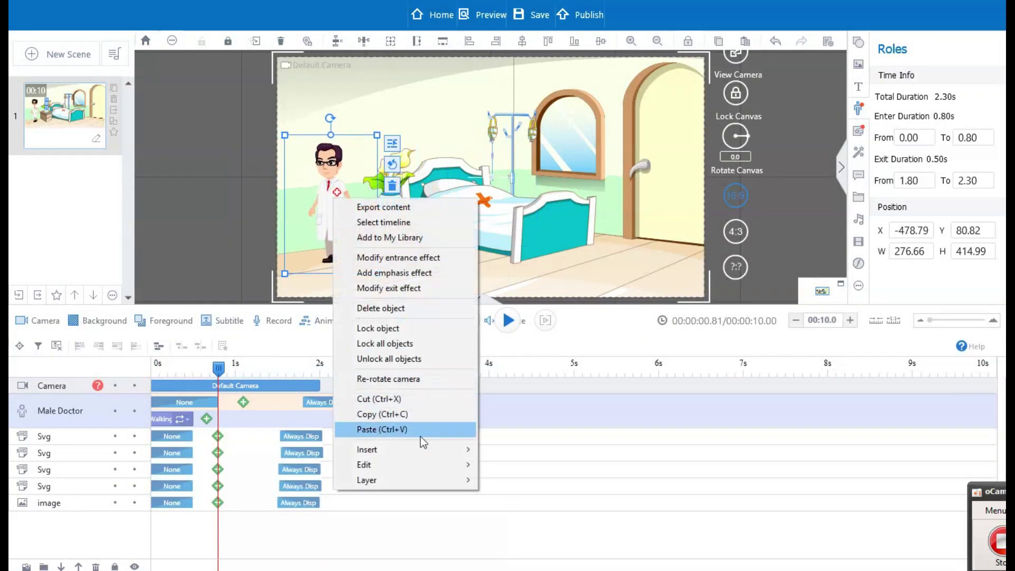
mouse_move(404, 467)
click(526, 479)
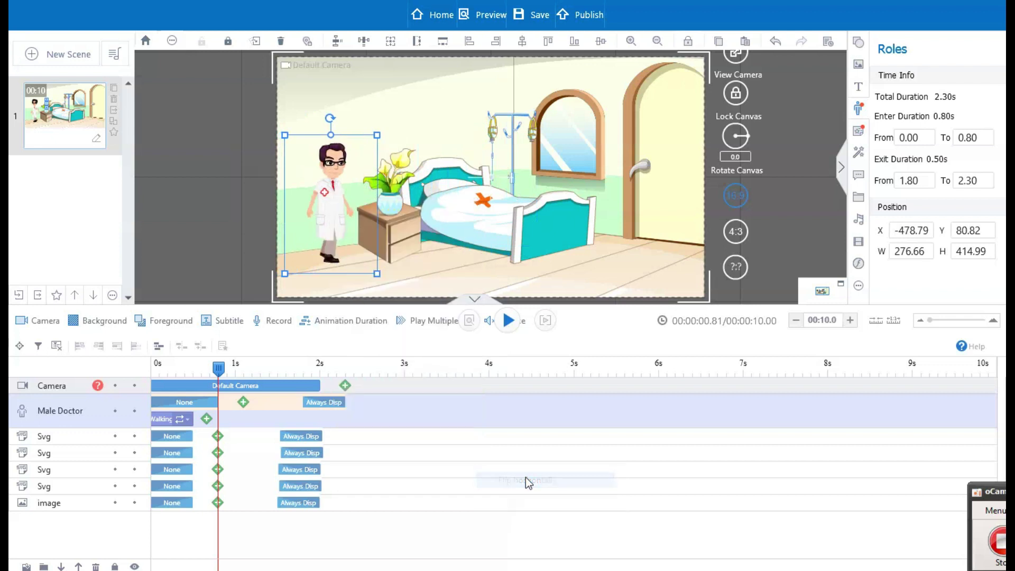
Enlarge the doctor to about 410 by 614 and place him outside the canvas's left edge at about X -762, Y 60
drag(377, 147, 386, 90)
drag(331, 188, 246, 183)
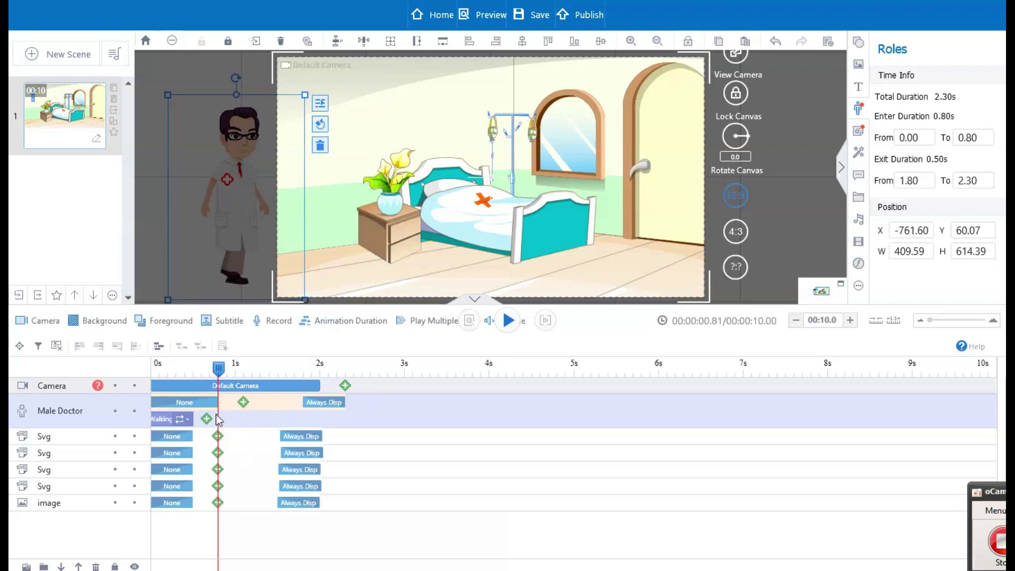
Shorten the doctor's entrance effect to 0.20 s and add a Move effect after it
drag(216, 403, 170, 403)
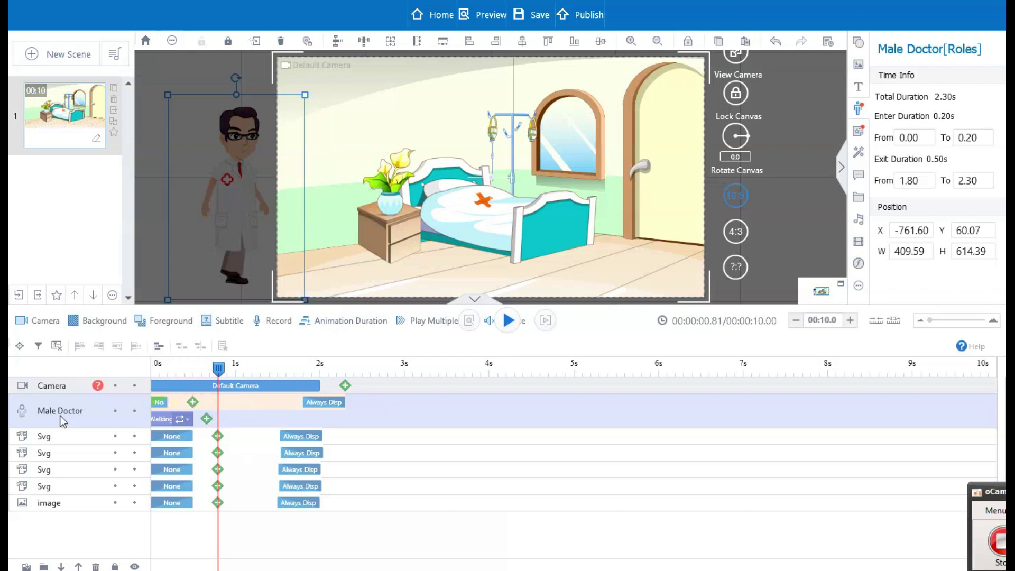
click(193, 403)
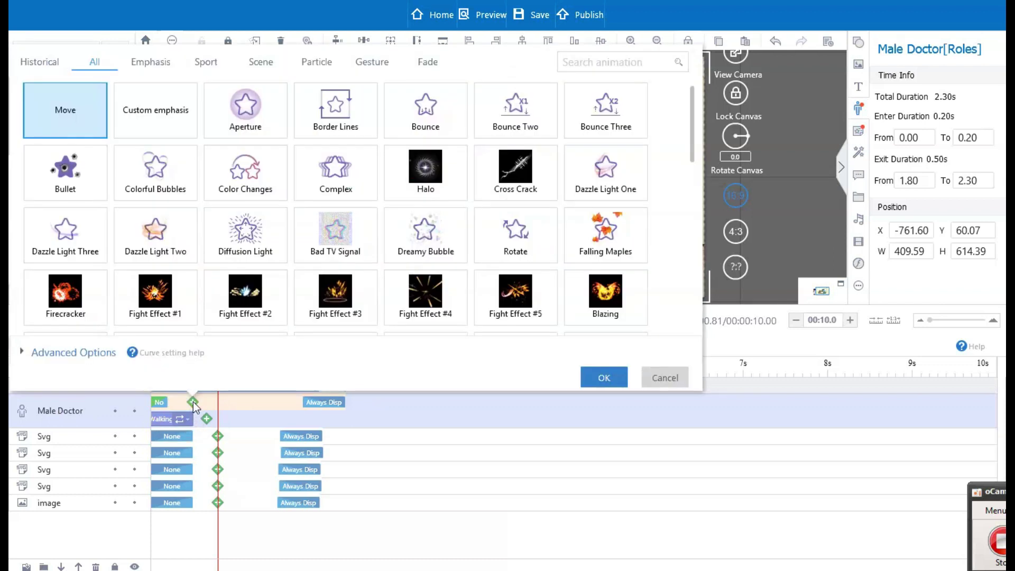
double_click(65, 117)
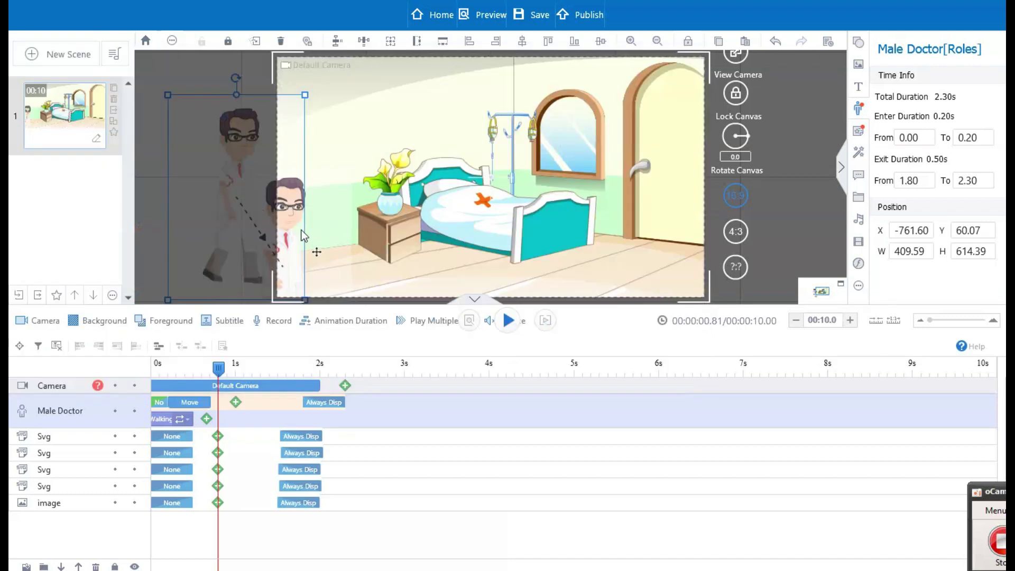
Shift the doctor's start position to about X -786, Y 63 and stretch his Move effect to end at about 2 s
mouse_move(292, 248)
mouse_down()
mouse_move(333, 216)
mouse_move(397, 225)
mouse_move(283, 250)
mouse_up()
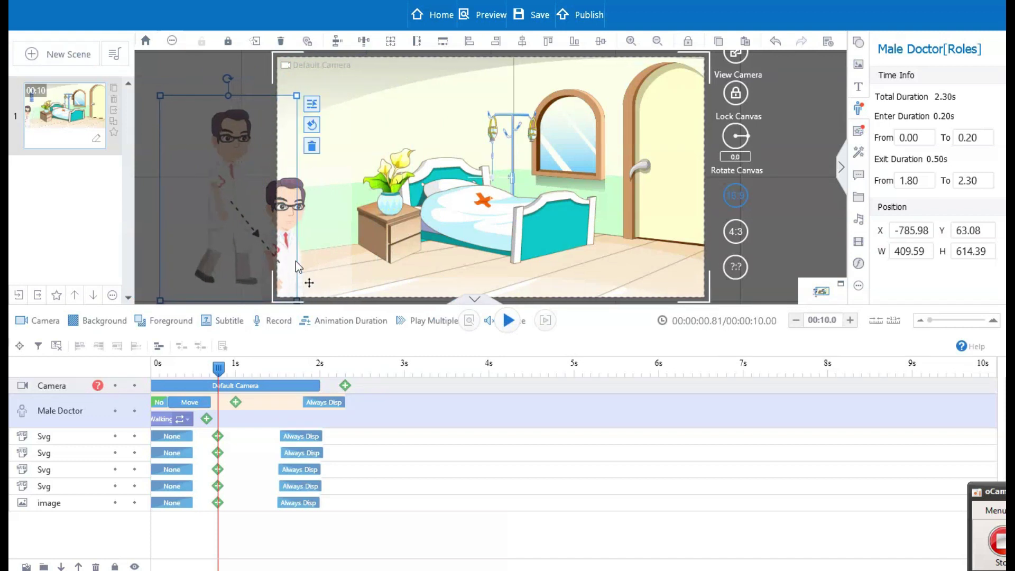
drag(218, 370, 297, 401)
click(189, 401)
click(255, 385)
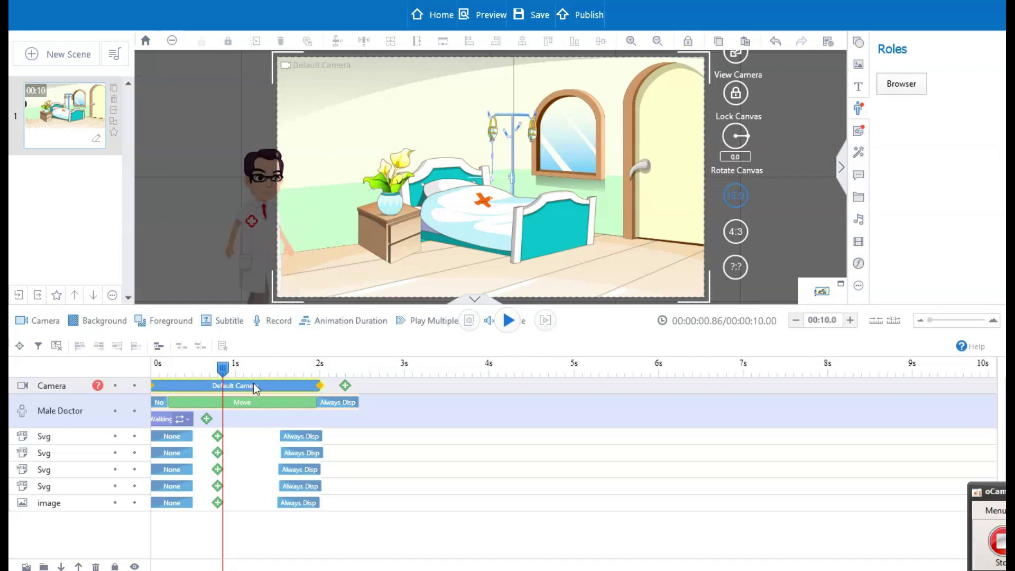
click(255, 224)
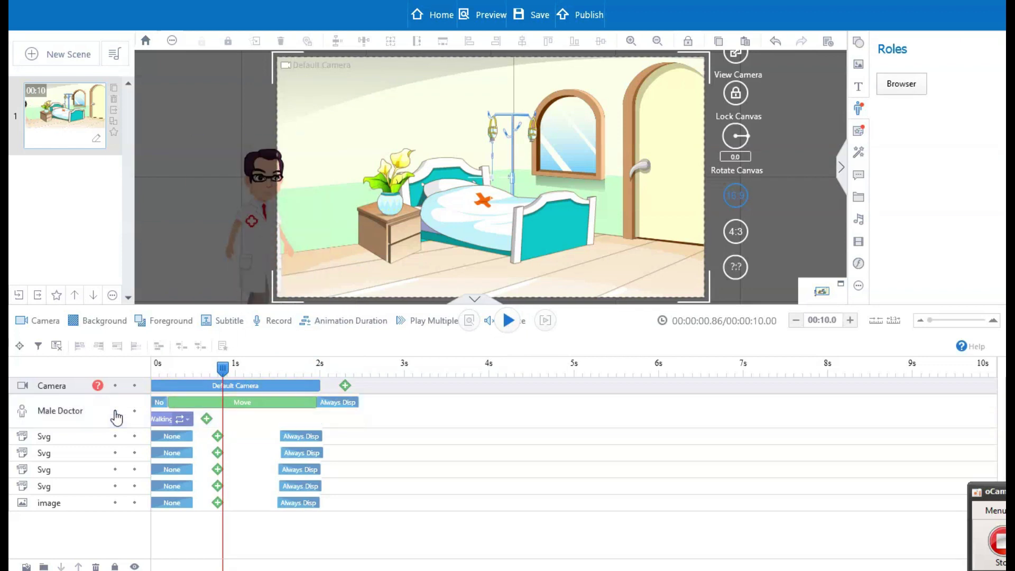
Set the Move's end point in front of the bed at about X -152, Y 66, and extend the doctor's Walking action to about 2 s
click(232, 402)
drag(221, 370, 183, 368)
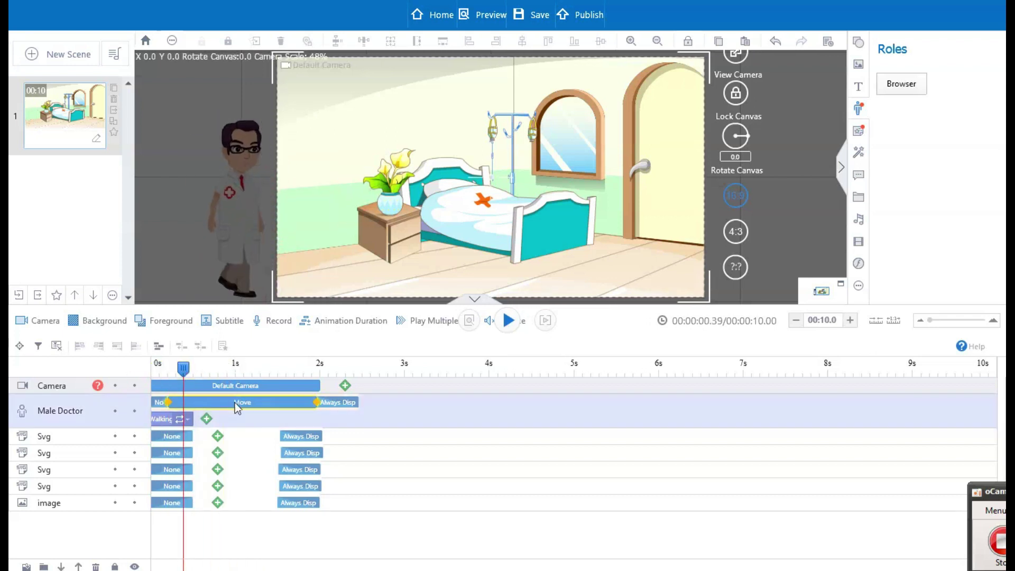
click(235, 402)
click(233, 178)
click(243, 214)
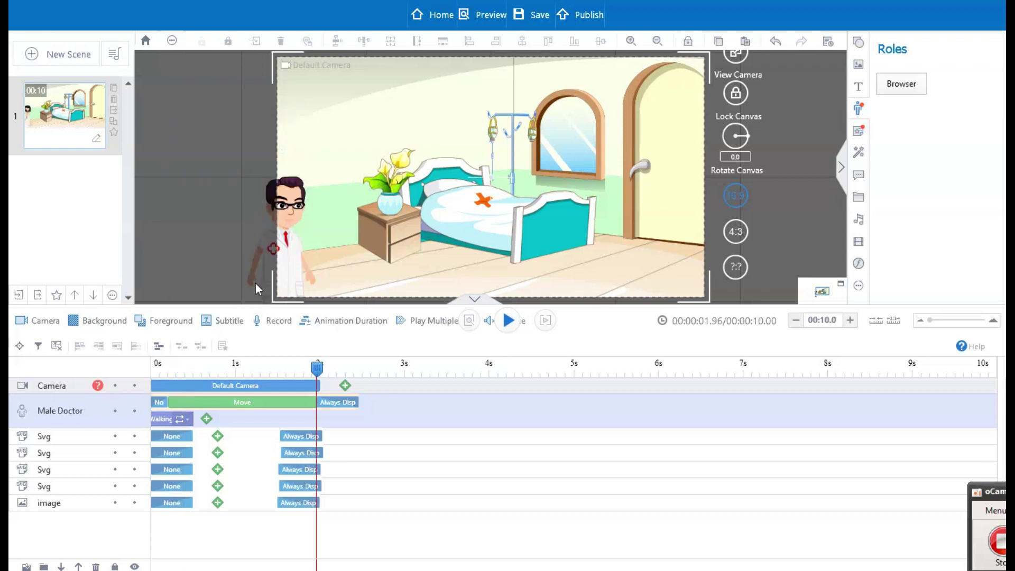
drag(294, 249, 447, 182)
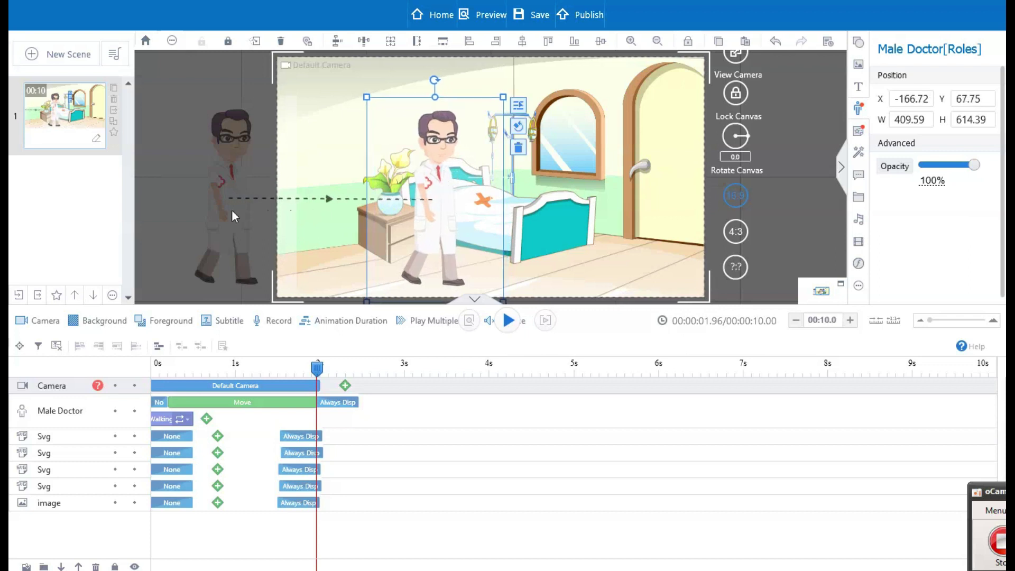
mouse_move(436, 195)
mouse_down()
mouse_move(450, 193)
mouse_move(441, 195)
mouse_up()
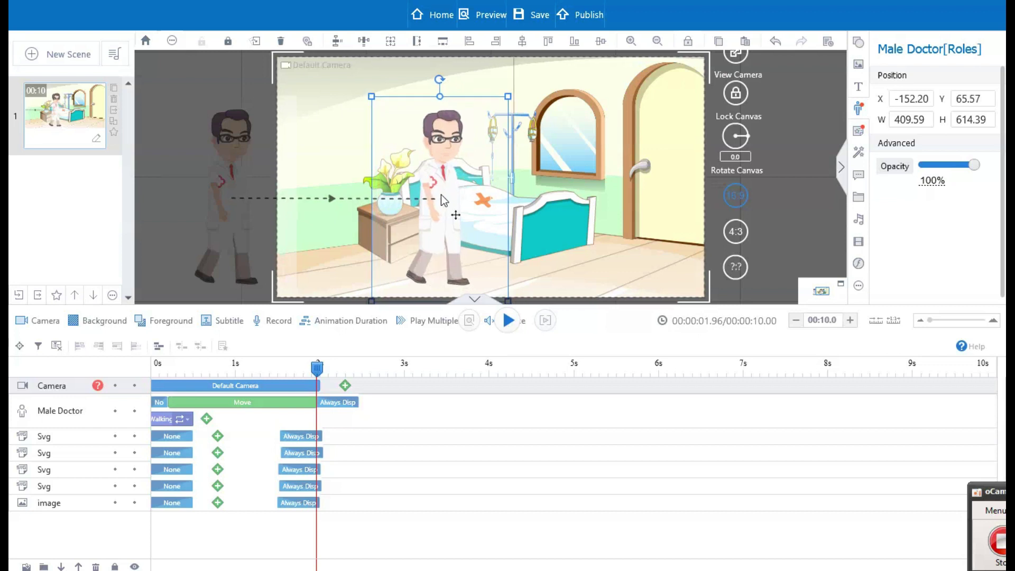
click(441, 195)
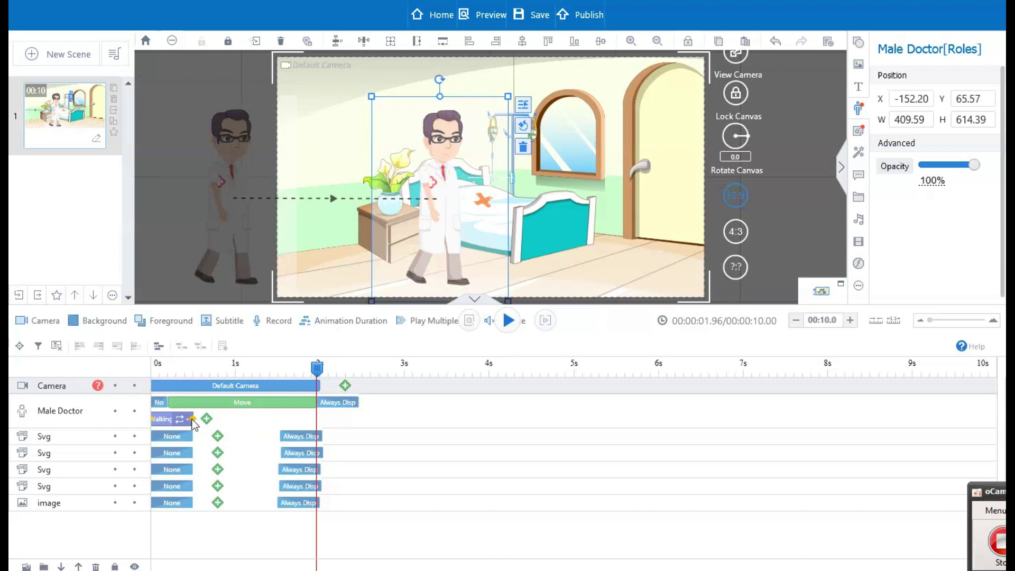
drag(193, 419, 319, 417)
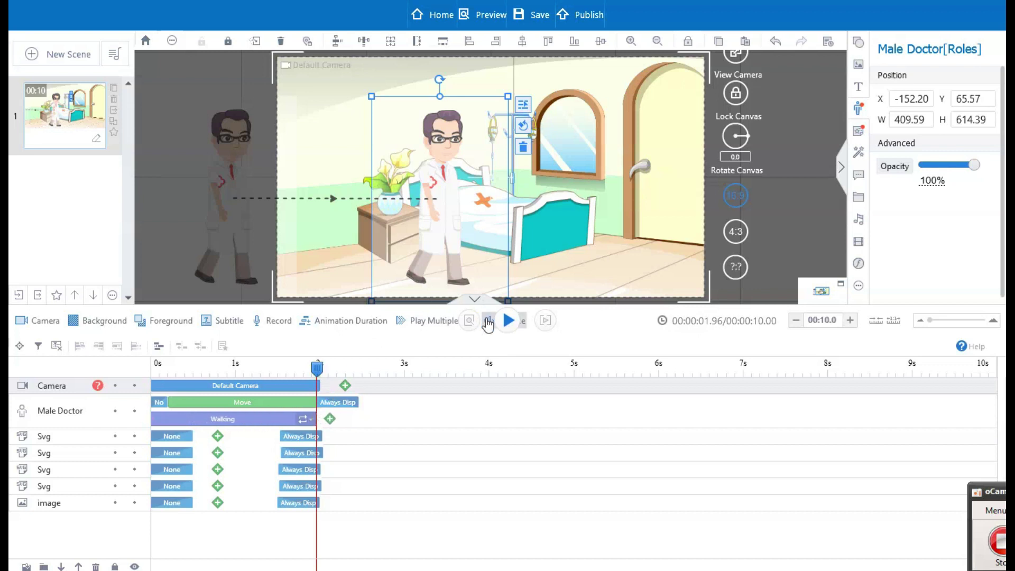
Play the scene from the beginning to check the doctor's walk, and return the playhead to the start
drag(316, 370, 153, 370)
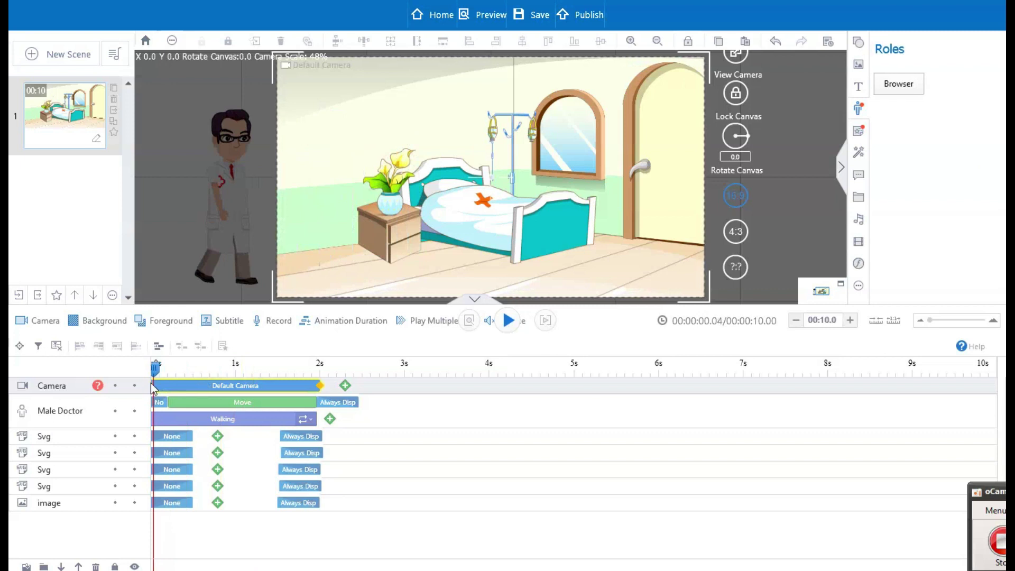
click(506, 325)
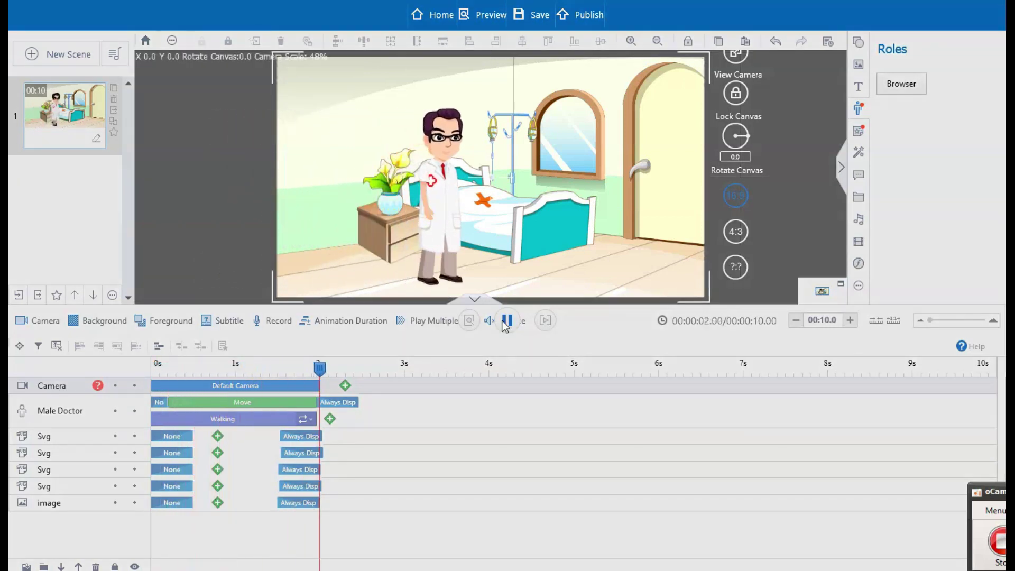
click(505, 324)
drag(402, 374, 150, 382)
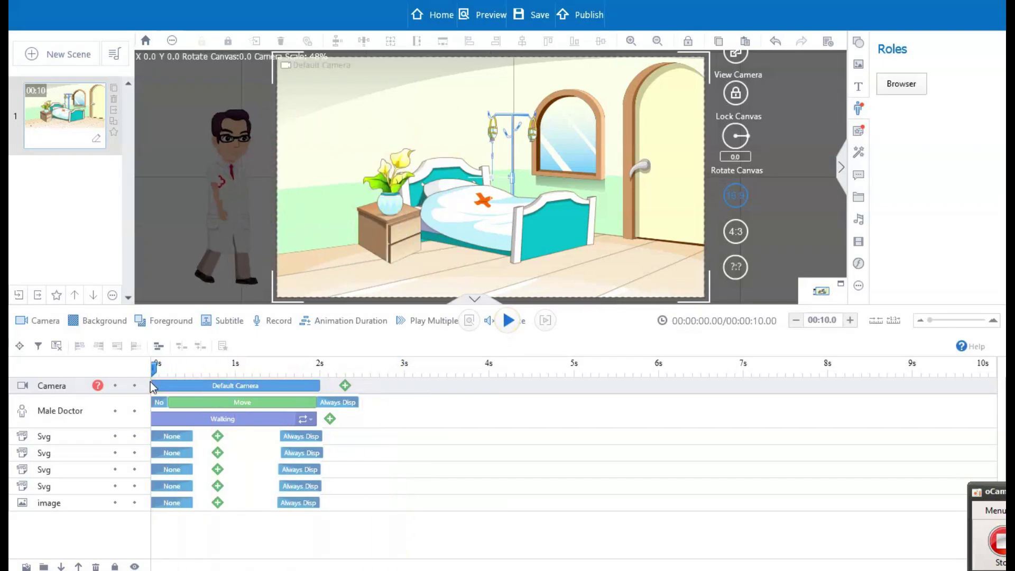
Add the Female Teacher role with the Walking motion to the hospital scene
click(859, 112)
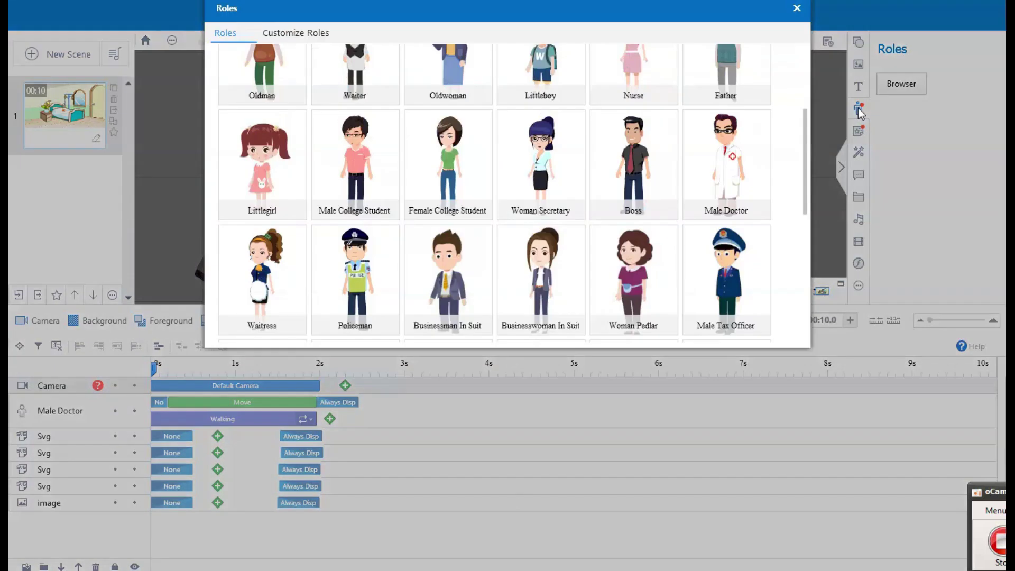
scroll(754, 299, up, 1)
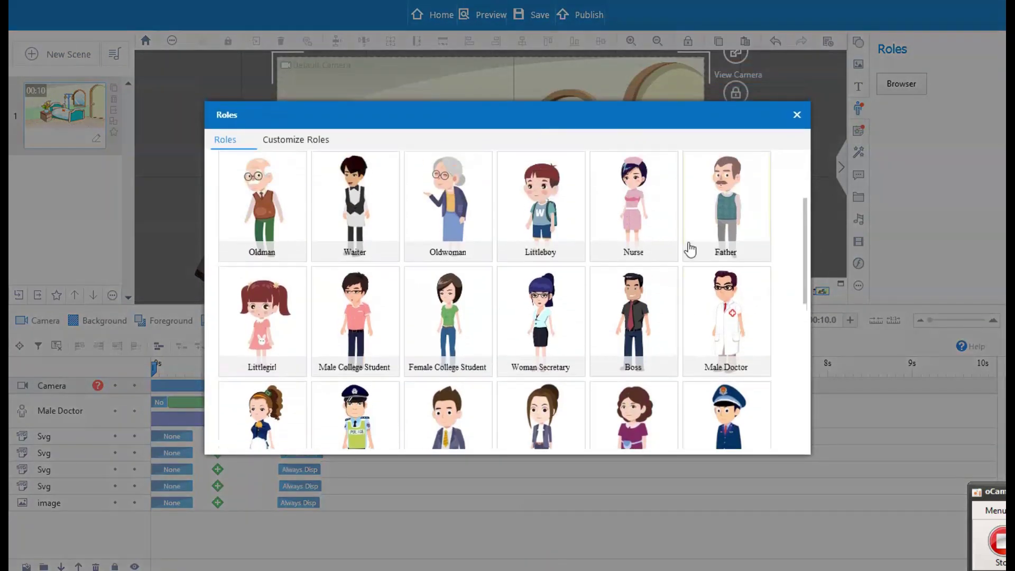
scroll(646, 205, down, 1)
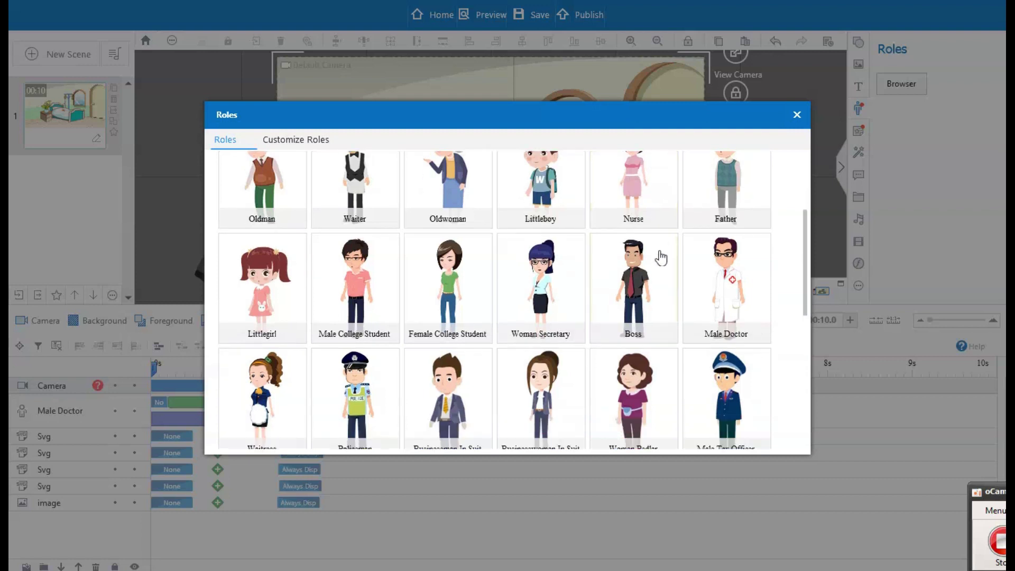
scroll(701, 329, down, 1)
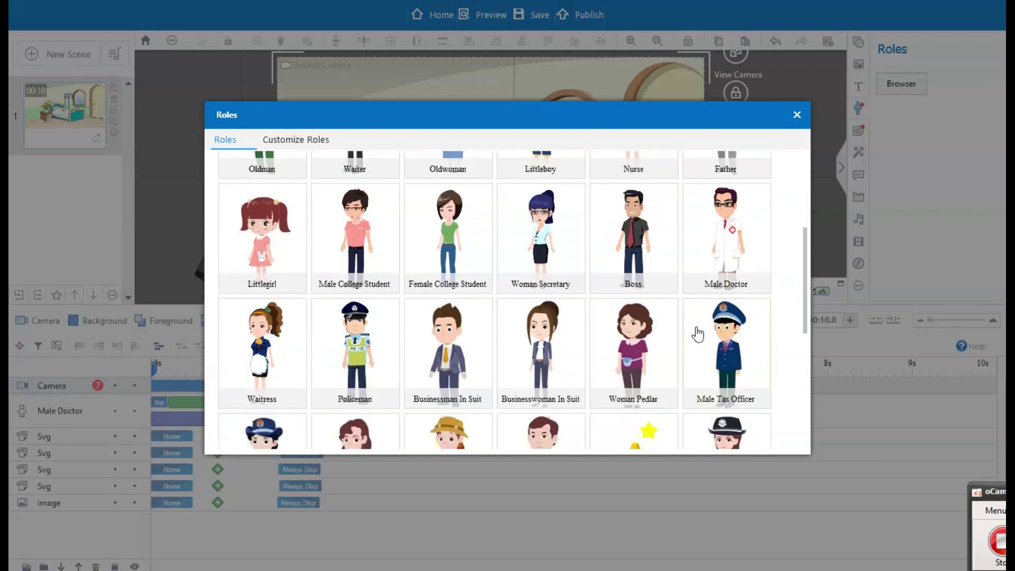
scroll(712, 349, down, 4)
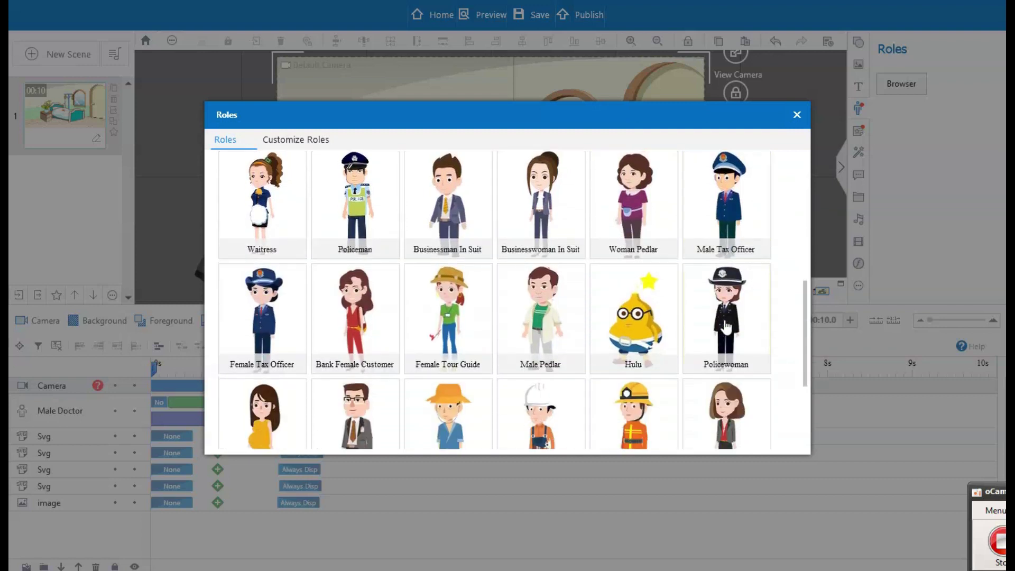
scroll(725, 327, down, 2)
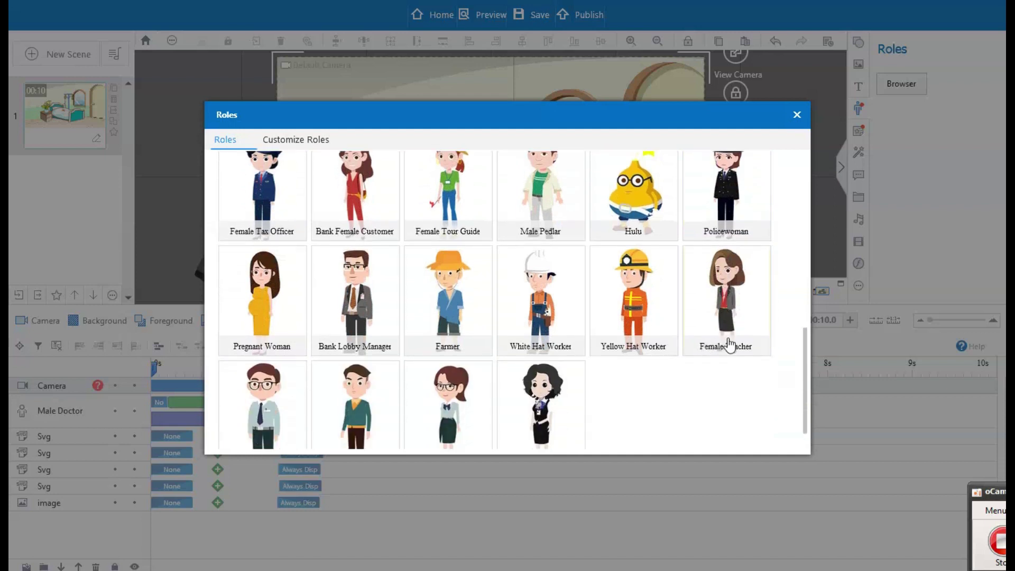
scroll(730, 346, up, 2)
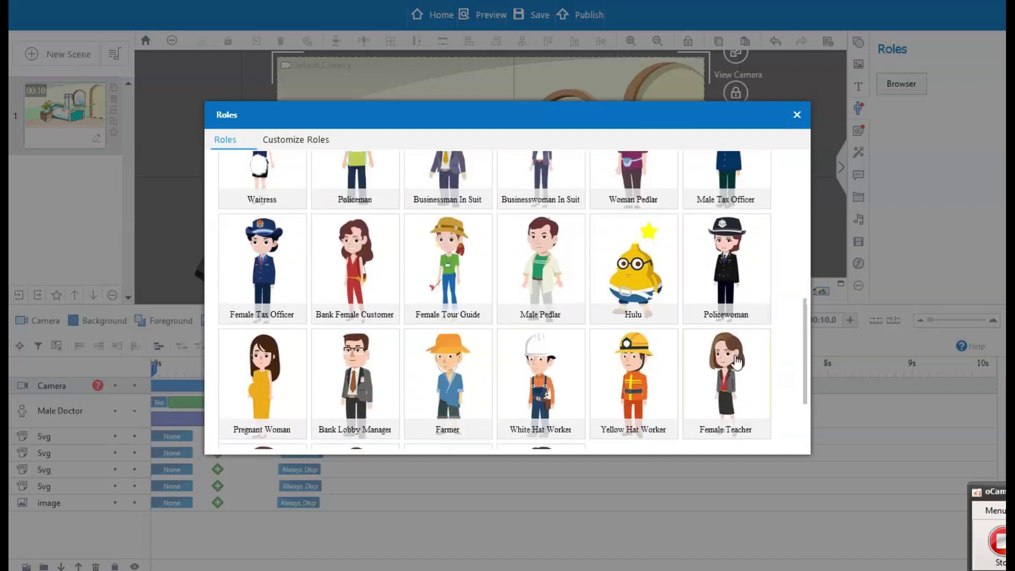
click(727, 365)
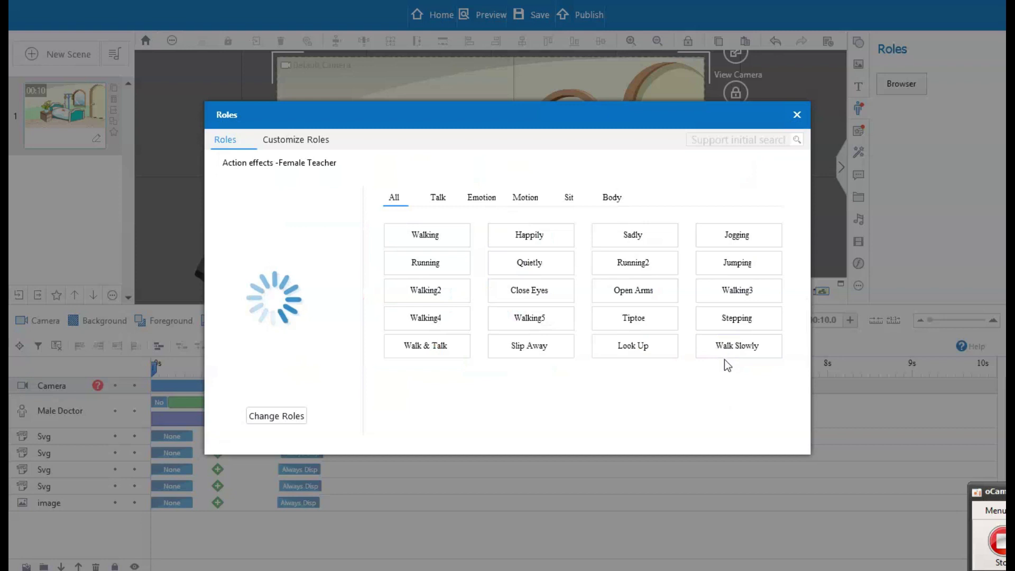
click(528, 200)
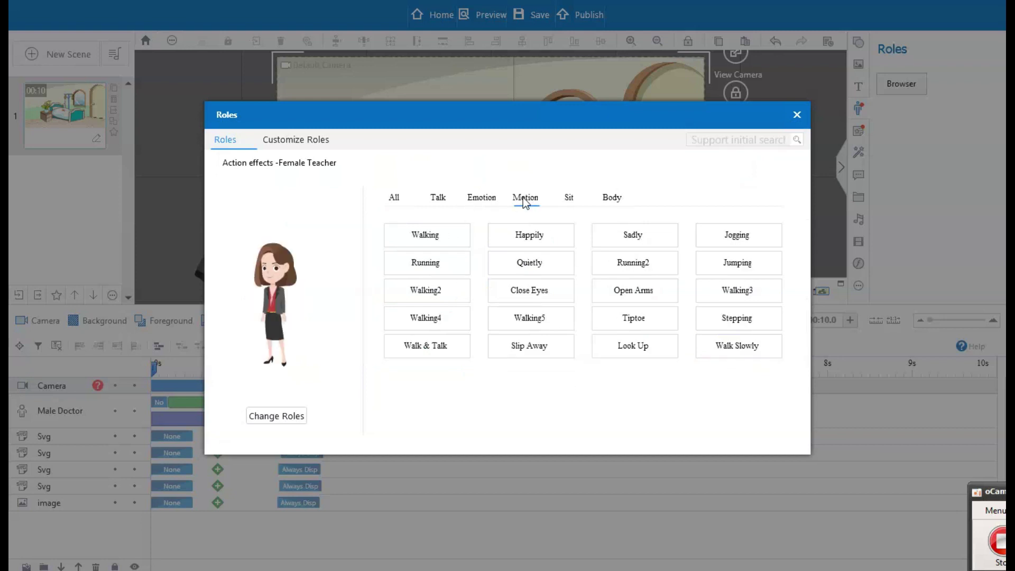
click(447, 236)
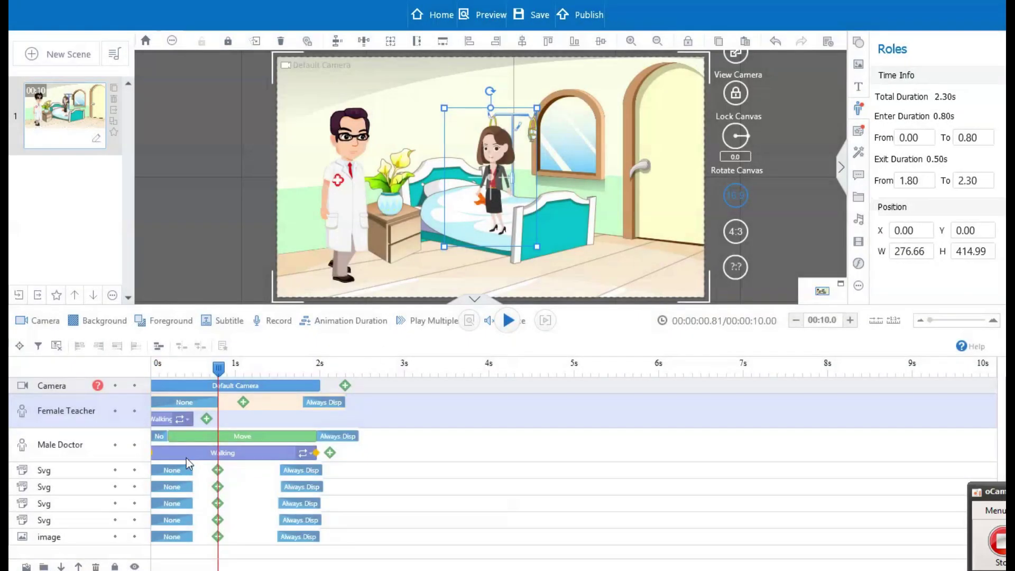
Place the Female Teacher beyond the door at about 405 by 608, X 754, Y 62, with a 0.20 s entrance and Walking until about 2 s
drag(537, 249, 555, 281)
drag(489, 220, 744, 228)
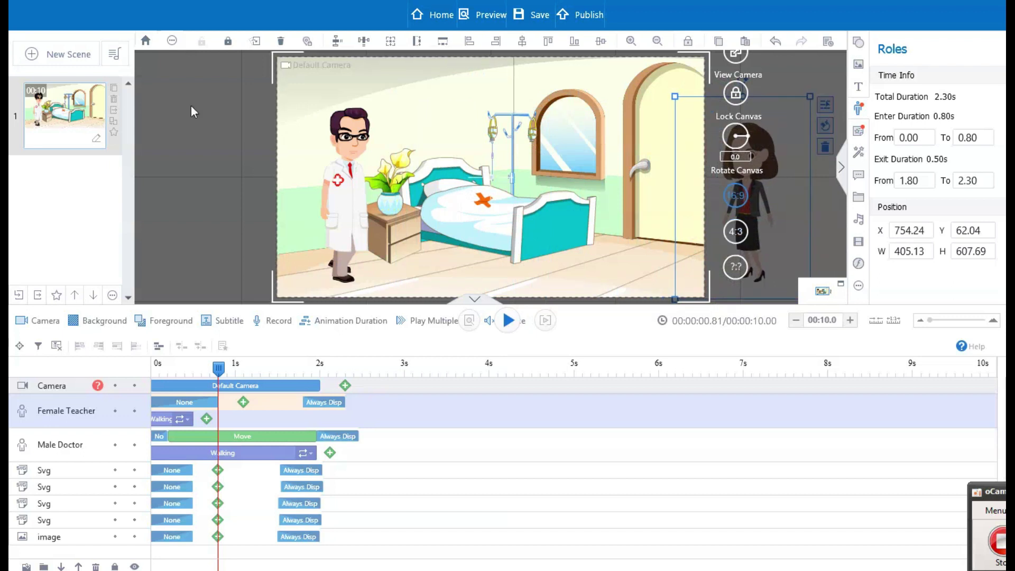
drag(218, 402, 316, 418)
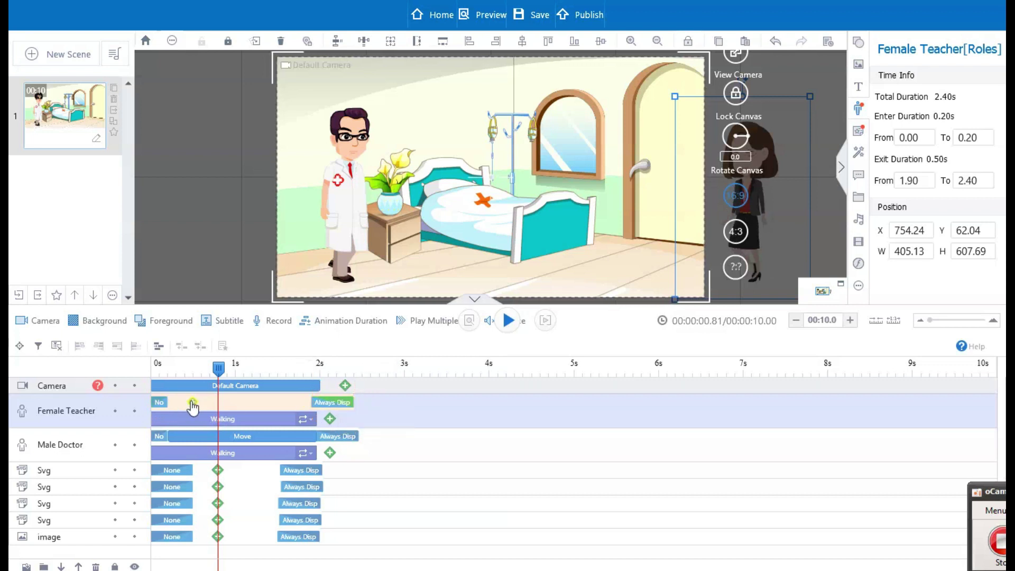
Add a Move effect with the straight-line preset curve after the Female Teacher's entrance
click(193, 402)
click(65, 110)
click(73, 346)
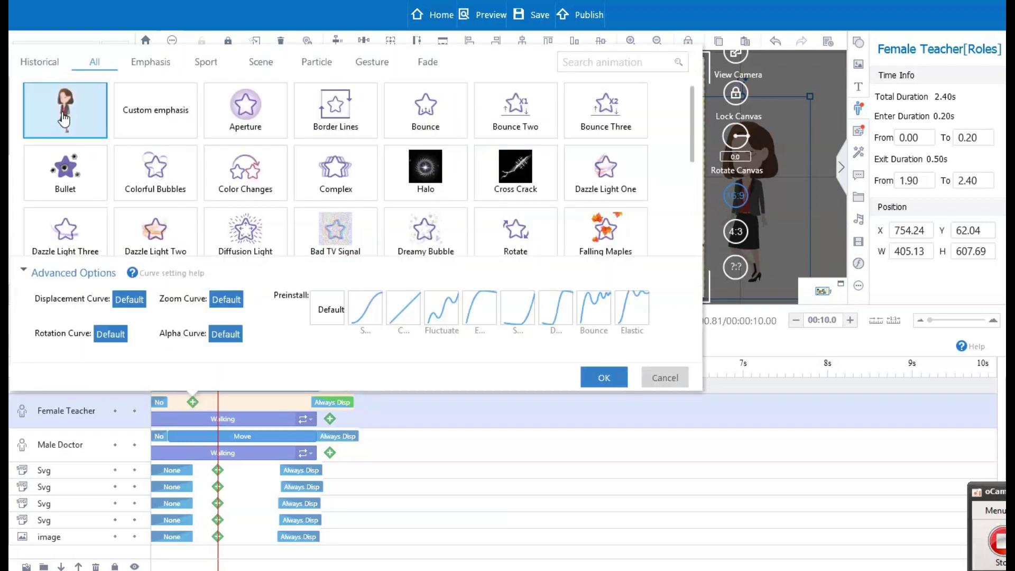
click(403, 309)
click(597, 378)
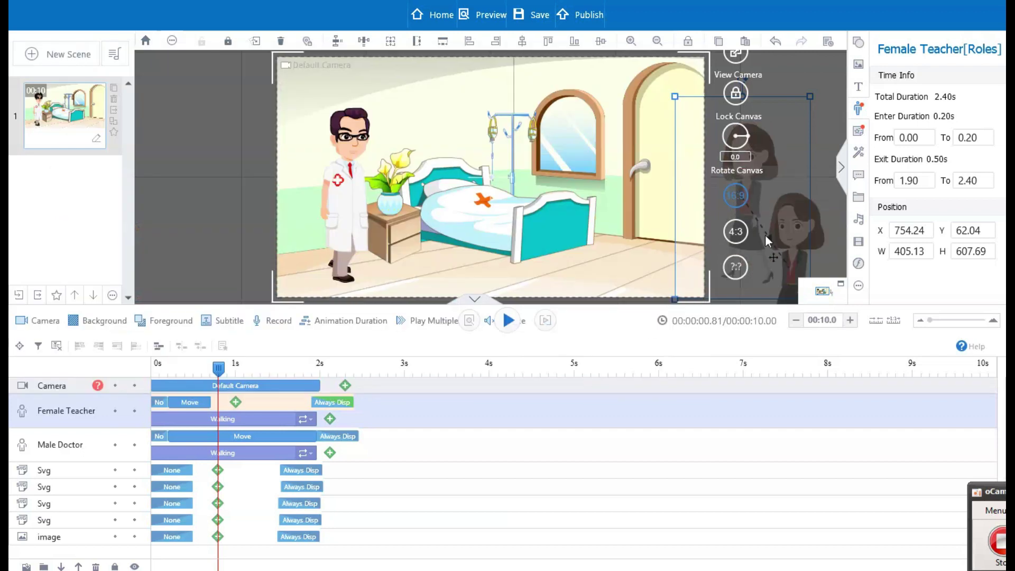
Set the teacher's Move end point beside the bed at about X 137, Y 74, and stretch the effect to about 2 s
drag(788, 246, 562, 176)
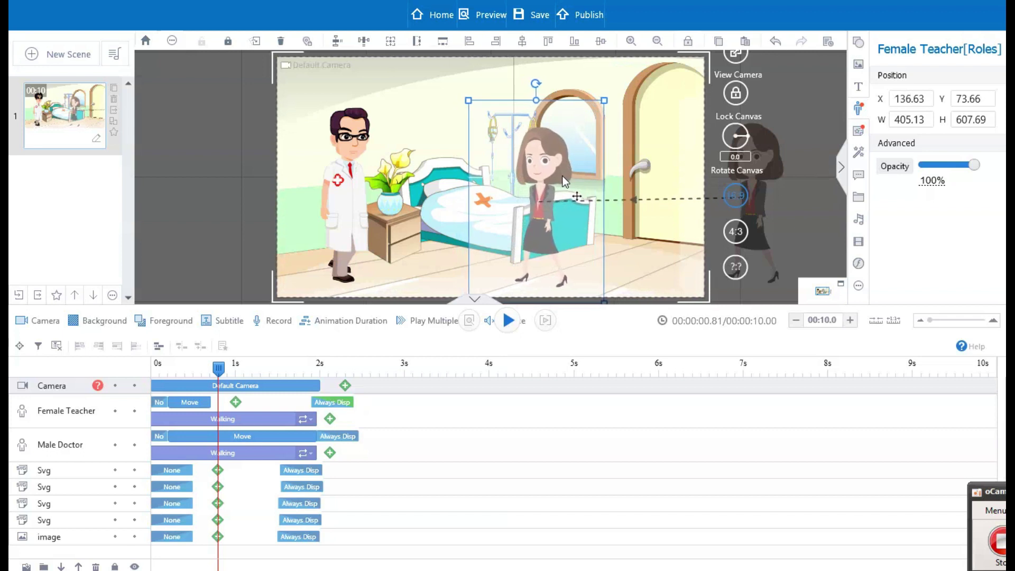
drag(218, 368, 316, 401)
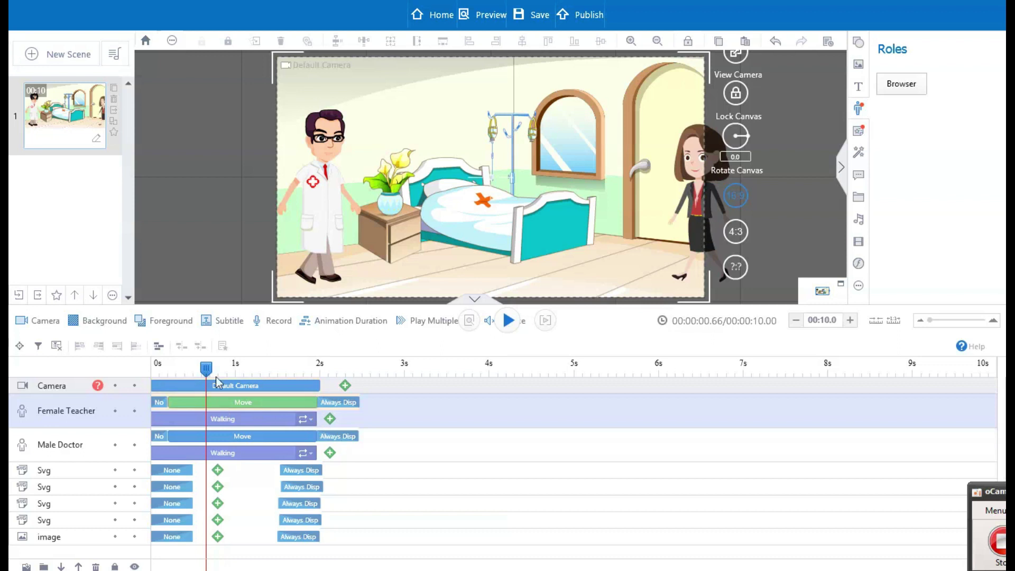
drag(207, 368, 264, 370)
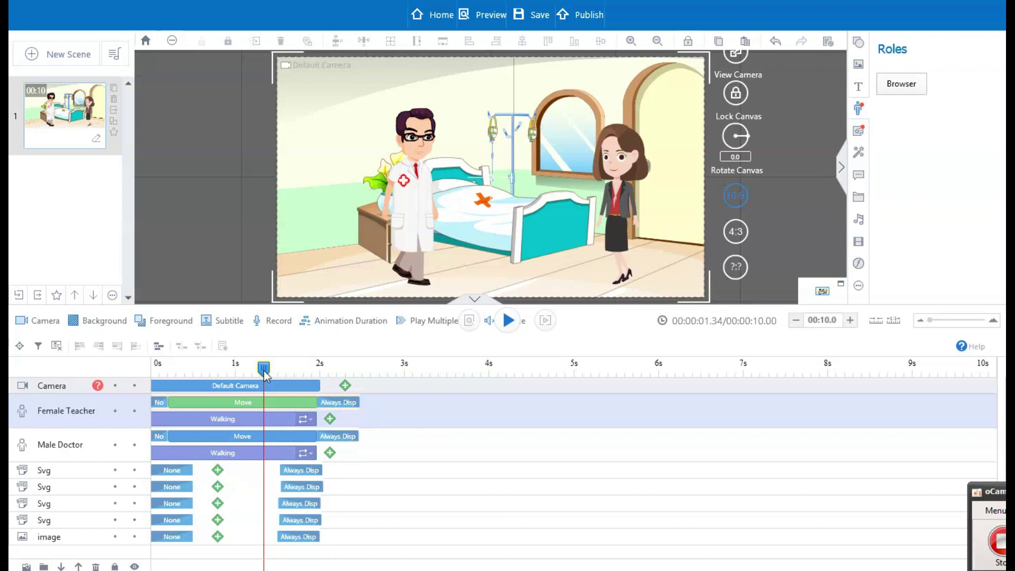
Add the Talk & Smile action to the Male Doctor directly after Walking and stretch it to about 4.2 s
click(330, 453)
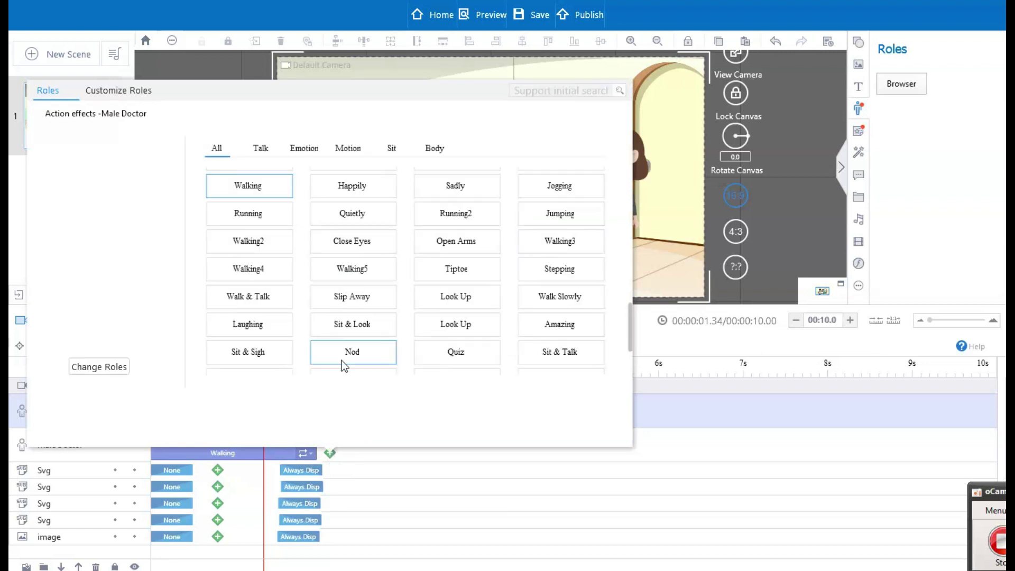
click(261, 150)
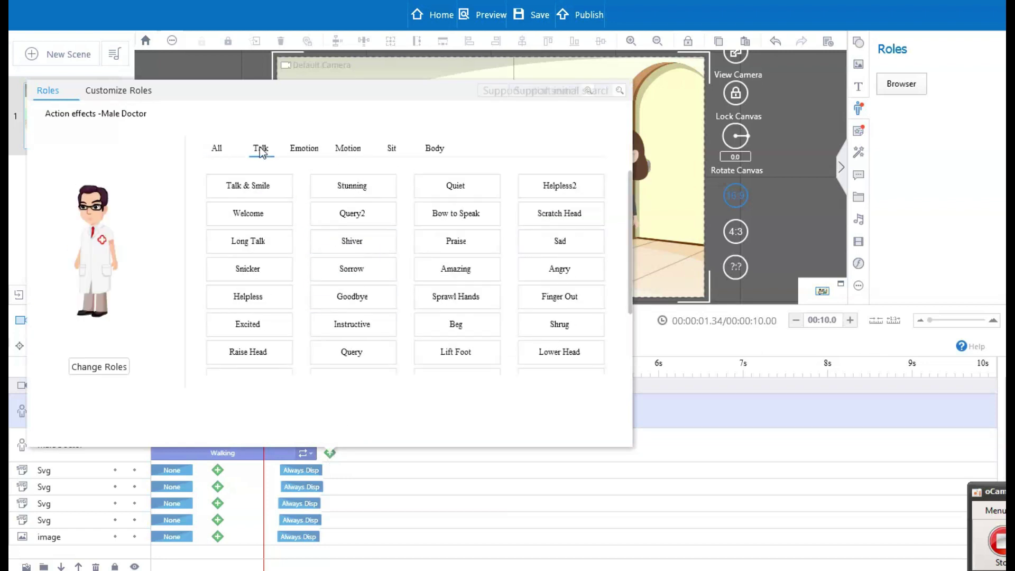
double_click(255, 185)
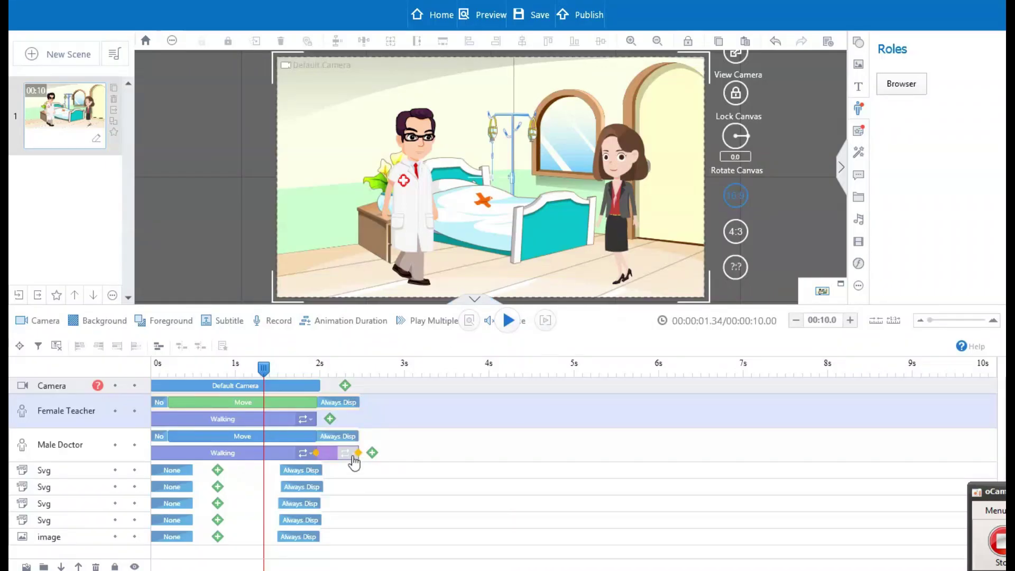
drag(354, 455, 489, 451)
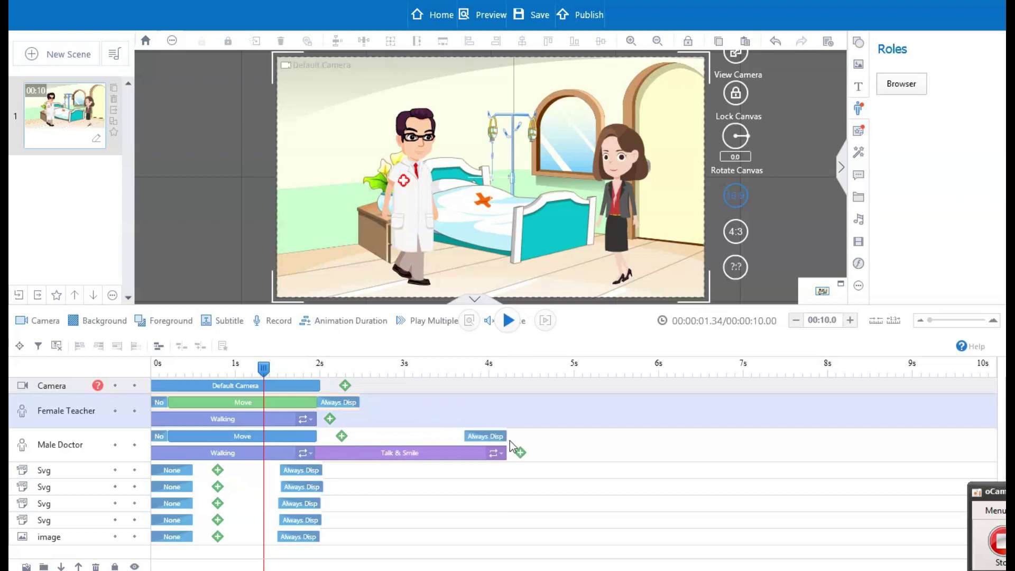
Set the doctor's Talk & Smile action to Single Loop, ending at about 5.4 s, with Always Display starting there
drag(271, 365, 509, 387)
click(502, 437)
drag(509, 451, 620, 453)
drag(465, 368, 572, 380)
click(614, 453)
click(588, 453)
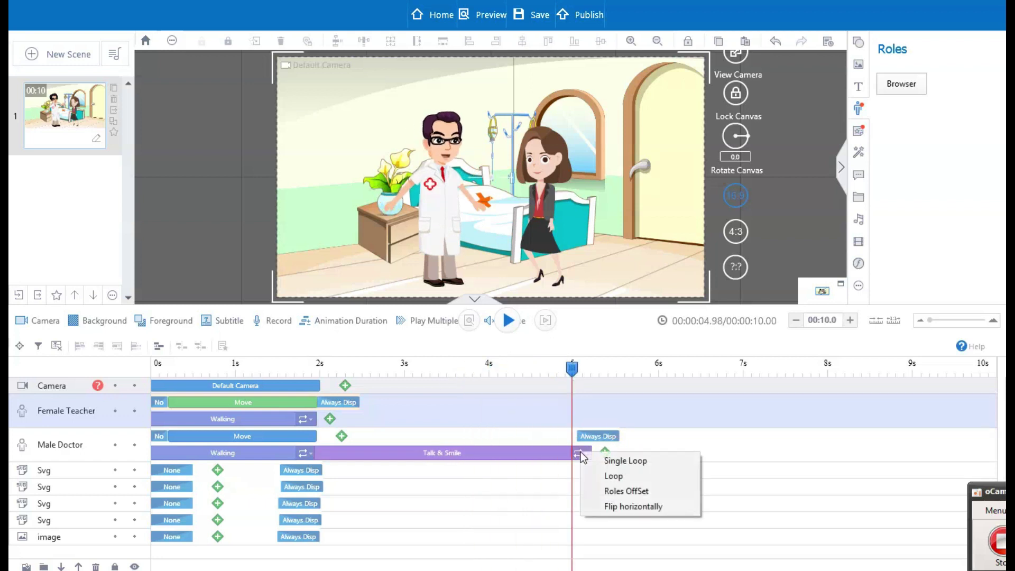
click(619, 466)
click(540, 370)
drag(538, 376, 607, 376)
click(585, 455)
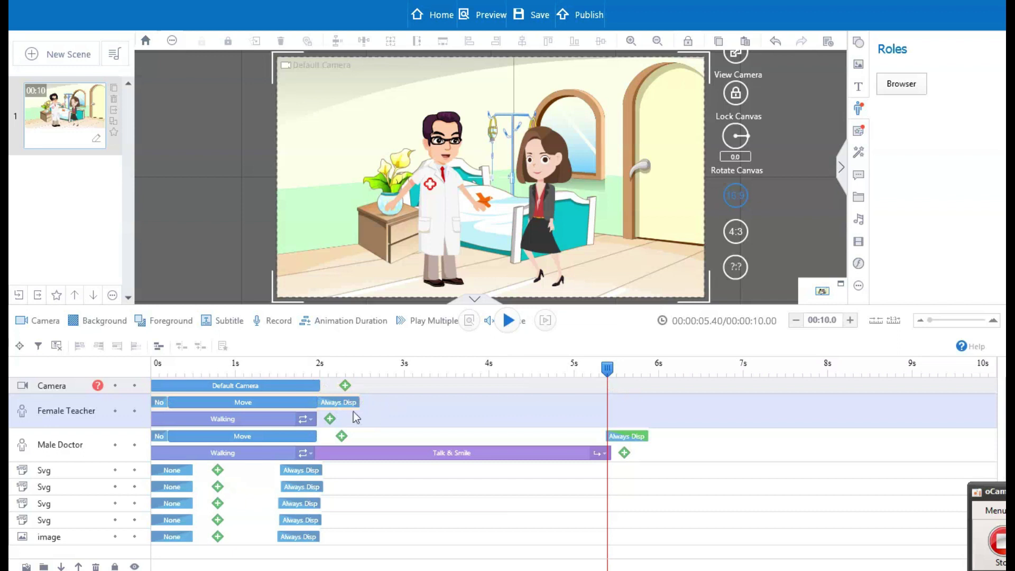
Extend the Female Teacher's Move effect and Walking action to about 2.2 s
drag(607, 368, 291, 370)
drag(317, 402, 329, 402)
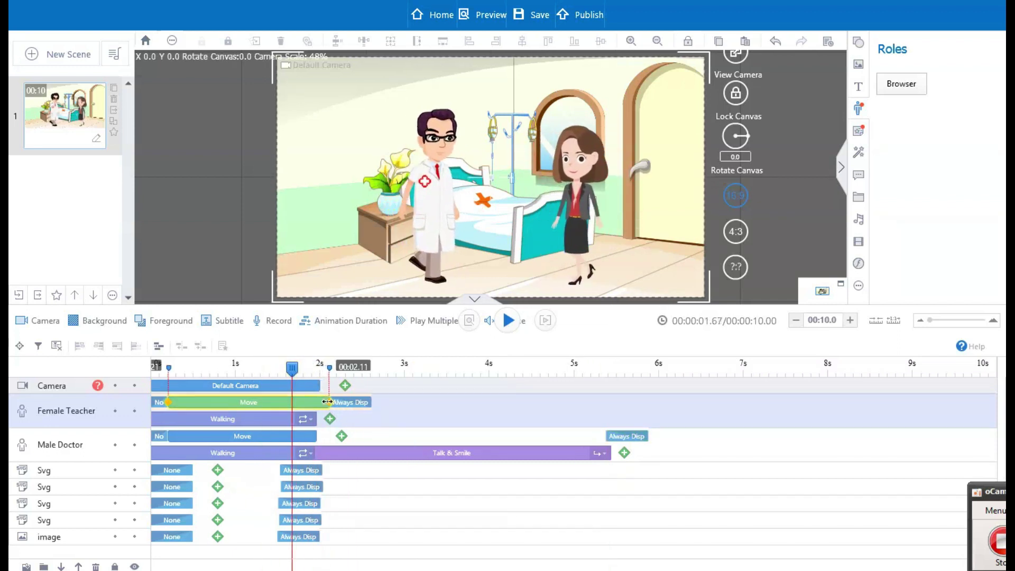
mouse_move(297, 370)
mouse_down()
mouse_move(332, 370)
mouse_move(303, 370)
mouse_up()
mouse_move(329, 402)
mouse_down()
mouse_move(338, 402)
mouse_move(337, 419)
mouse_up()
click(316, 370)
drag(316, 377, 335, 387)
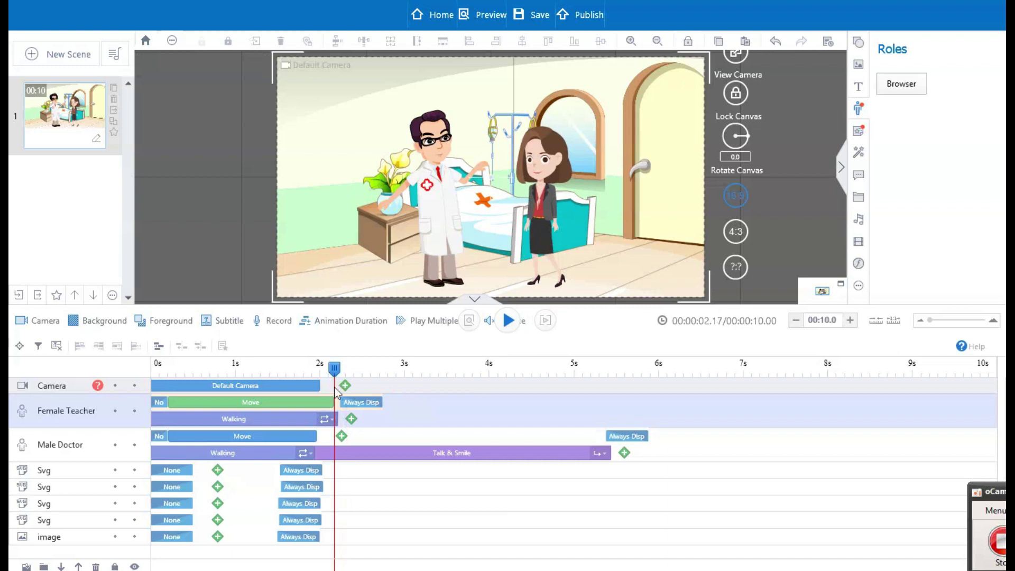
Preview Talk actions for the Female Teacher, including Long Talk and Sorrow, and add Amazing after Walking
click(351, 418)
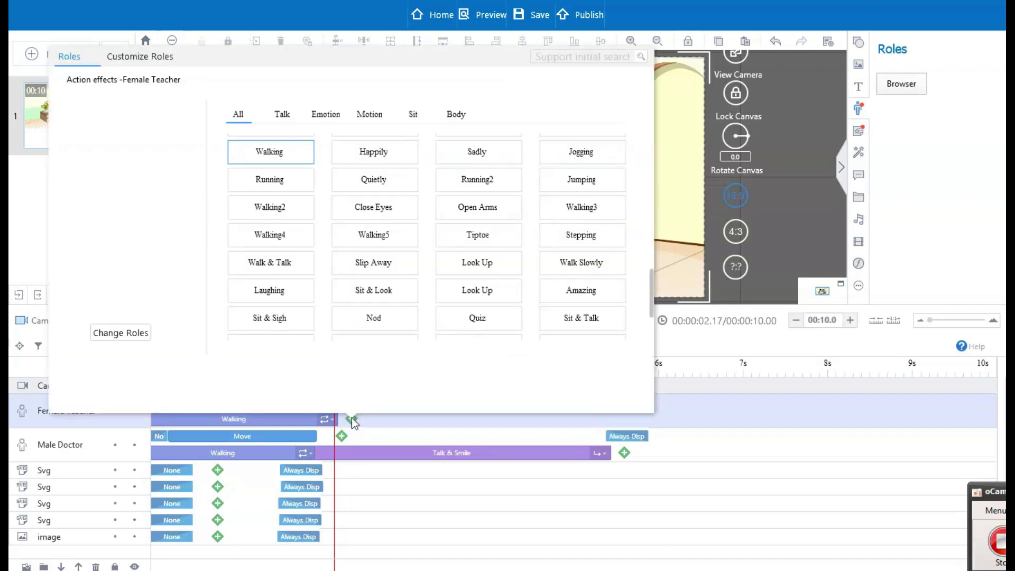
click(287, 116)
click(284, 155)
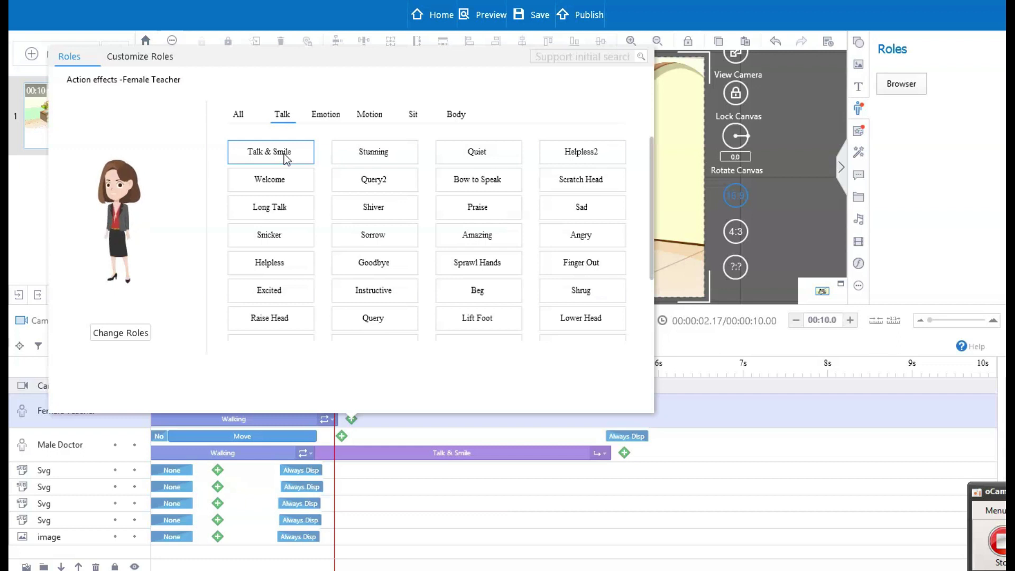
click(281, 210)
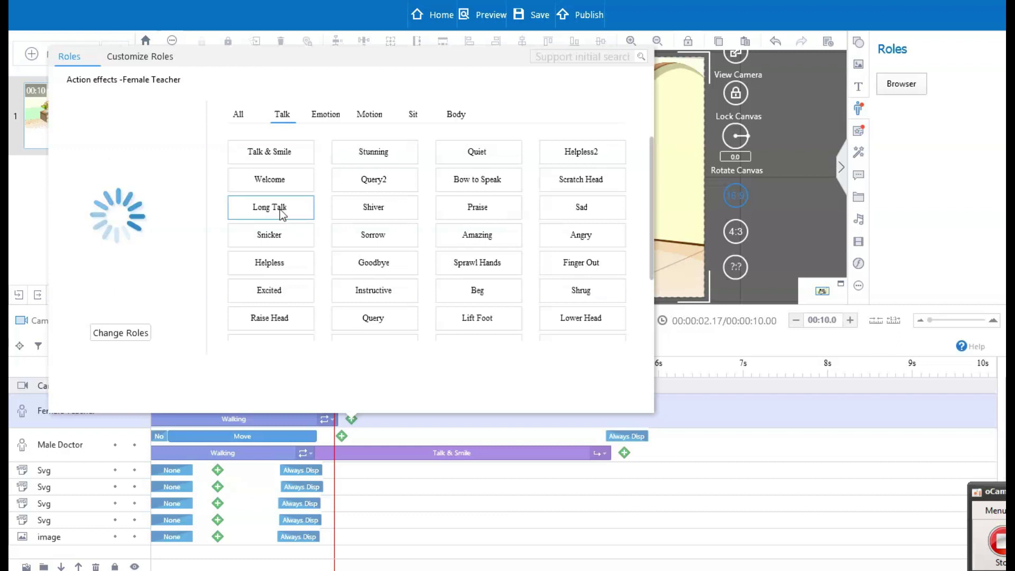
click(280, 240)
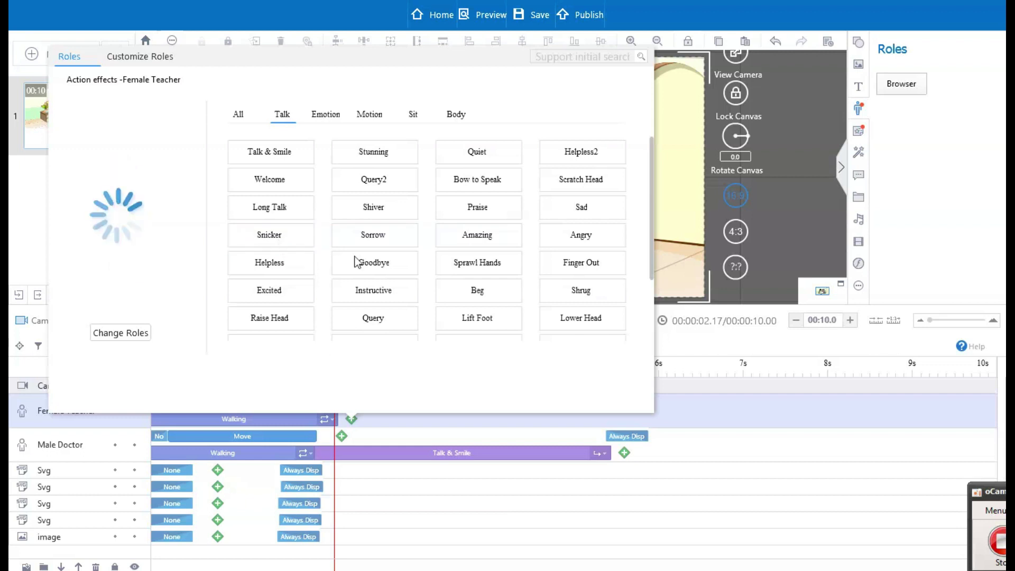
click(374, 241)
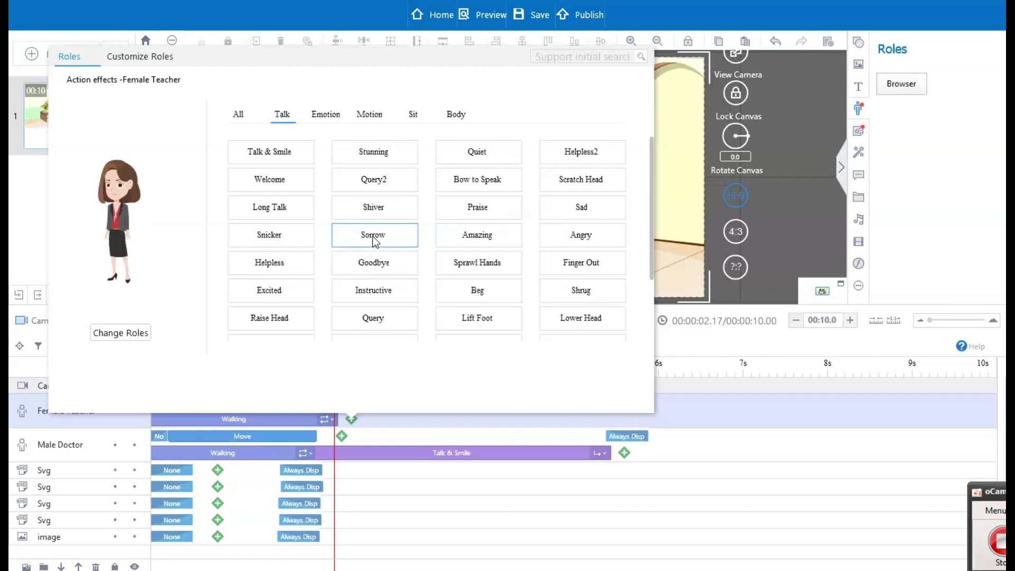
click(484, 241)
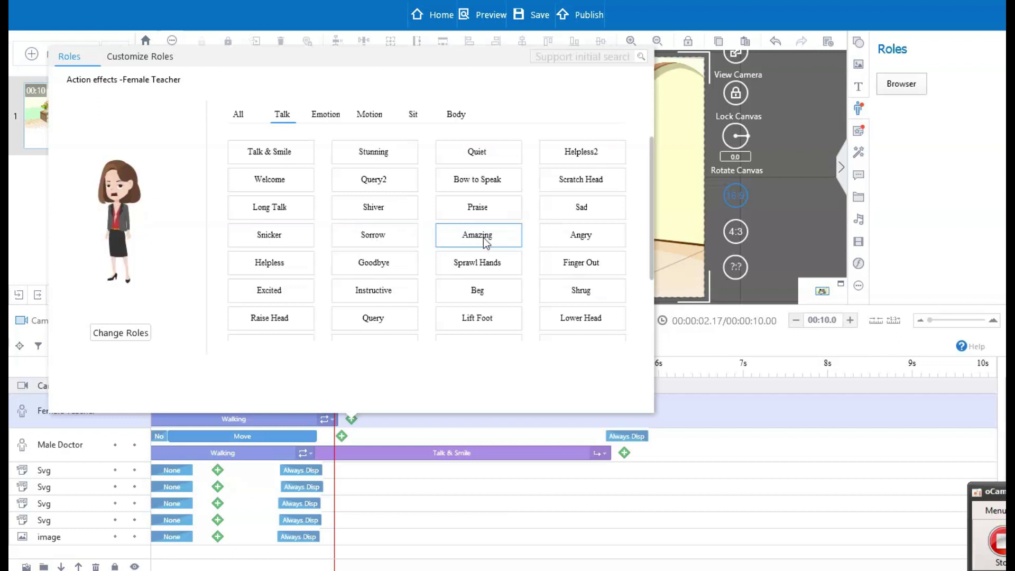
double_click(485, 239)
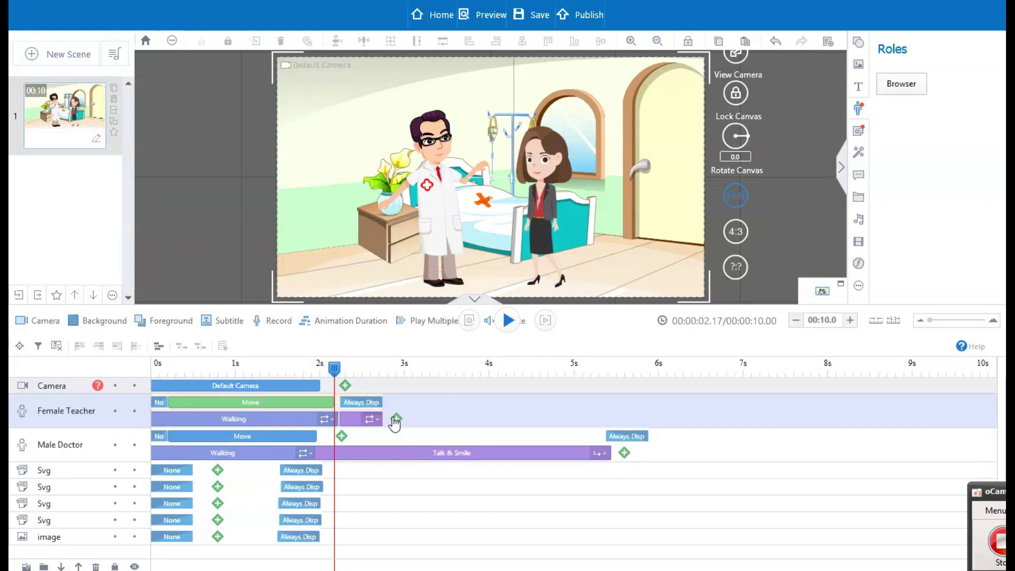
Place the teacher's Amazing action from about 5.4 s to 8.6 s, with Always Display starting at about 8.2 s
drag(382, 418, 862, 407)
drag(563, 417, 849, 418)
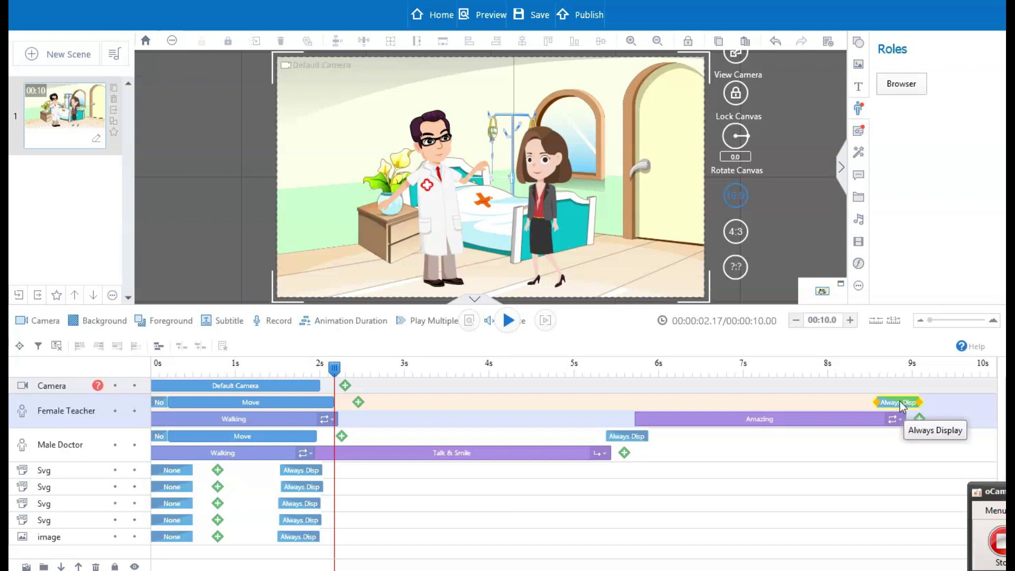
drag(687, 420, 664, 422)
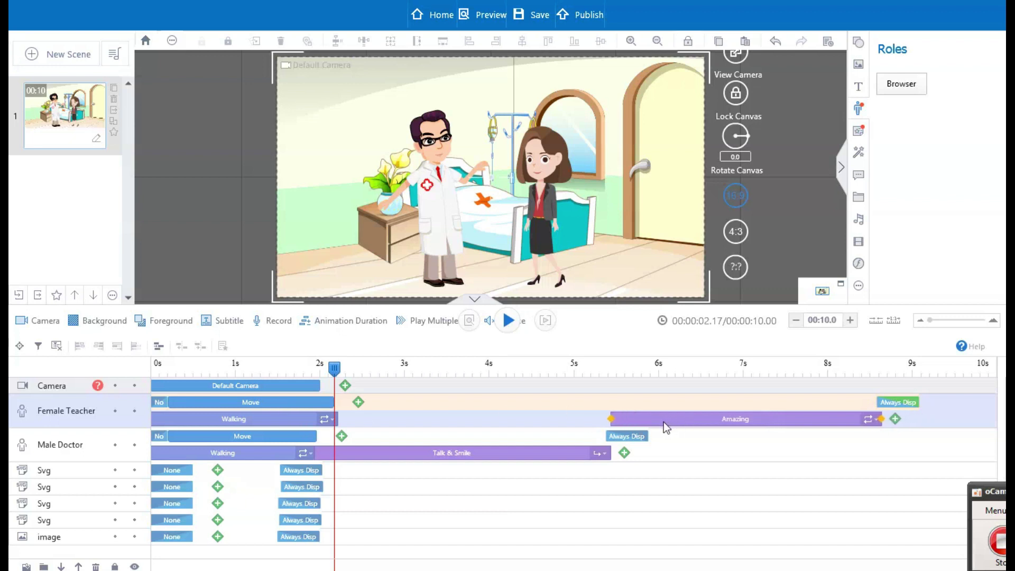
drag(906, 405, 877, 407)
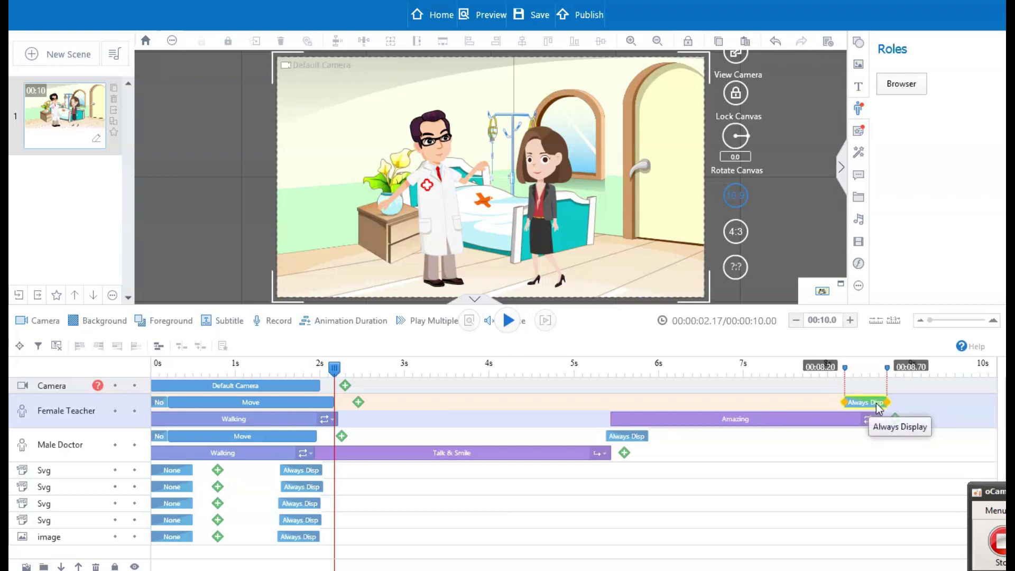
Play the hospital scene from the beginning to check both characters' walking and talking
drag(336, 370, 154, 422)
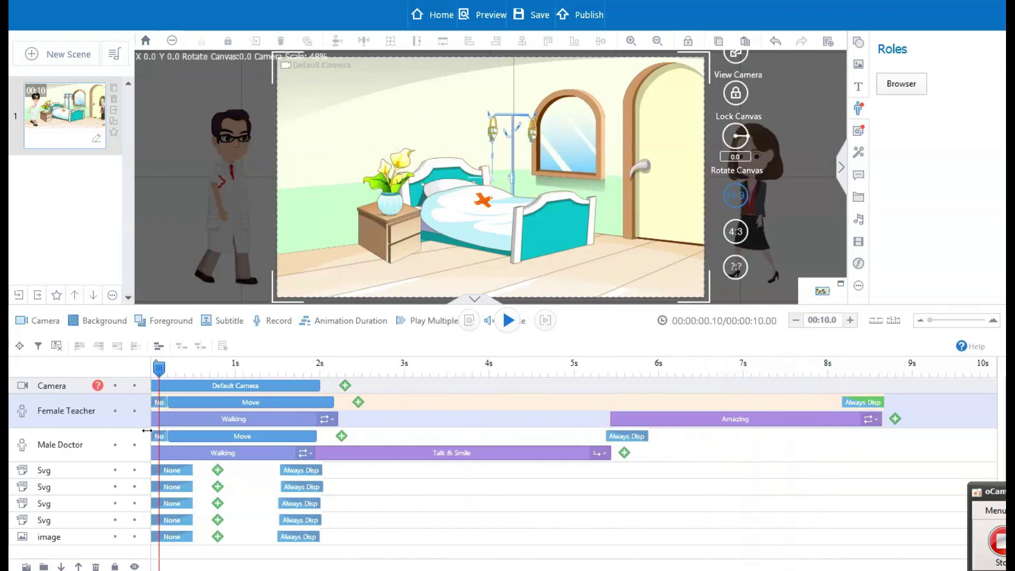
click(508, 321)
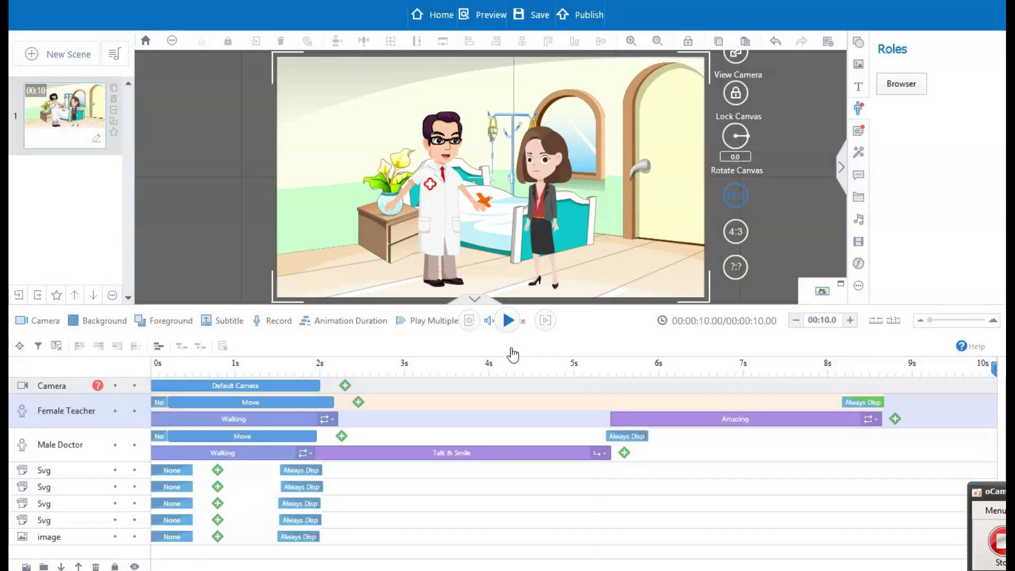
click(508, 321)
drag(1001, 494, 996, 492)
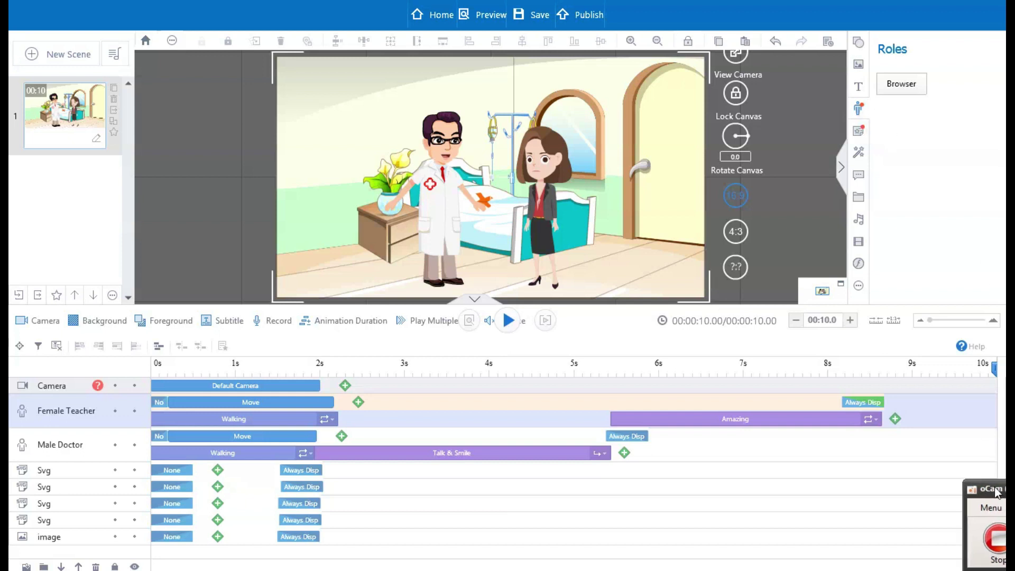